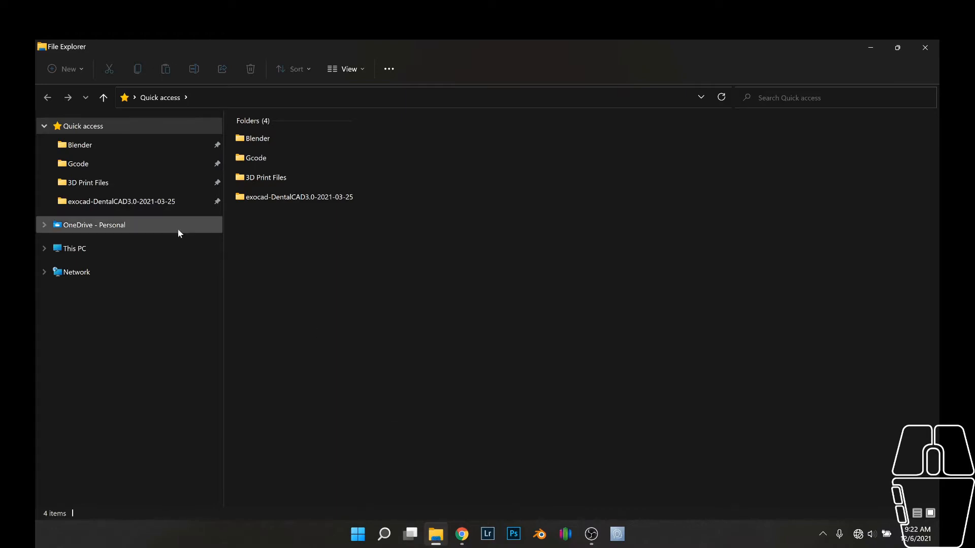
Open the DentalDB bin folder inside exocad-DentalCAD3.0-2021-03-25 on drive C and sort its files by name in descending order
{"action": "left_click", "coordinate": [148, 202]}
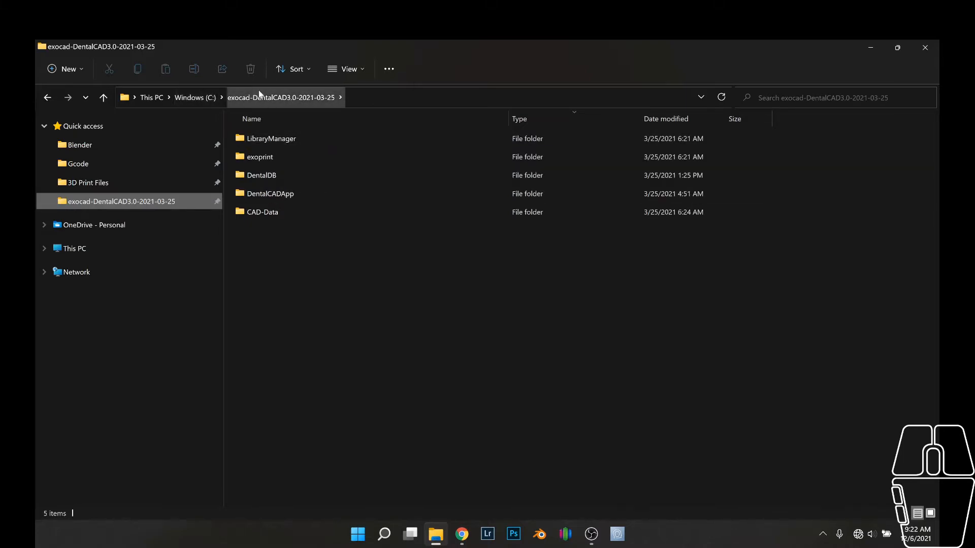
{"action": "left_click", "coordinate": [194, 97]}
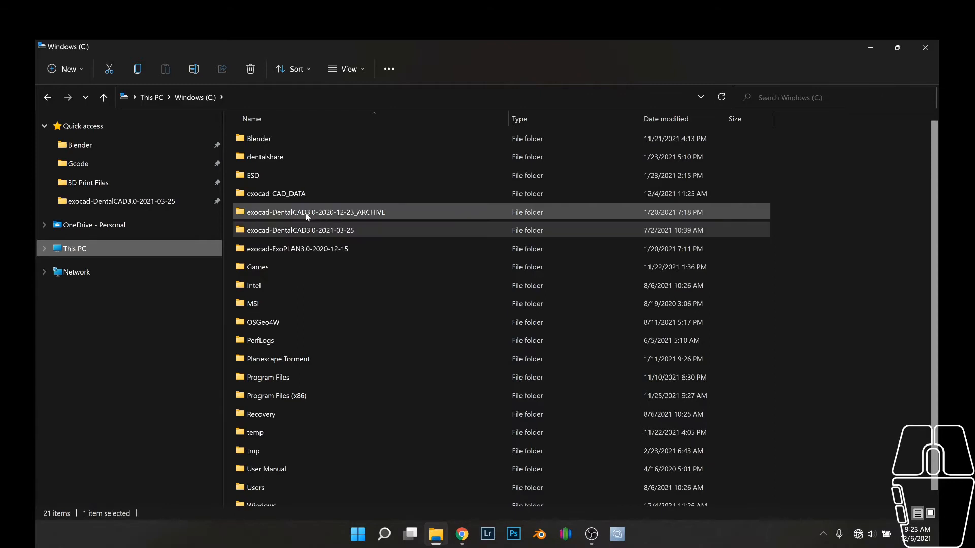
{"action": "double_click", "coordinate": [353, 230]}
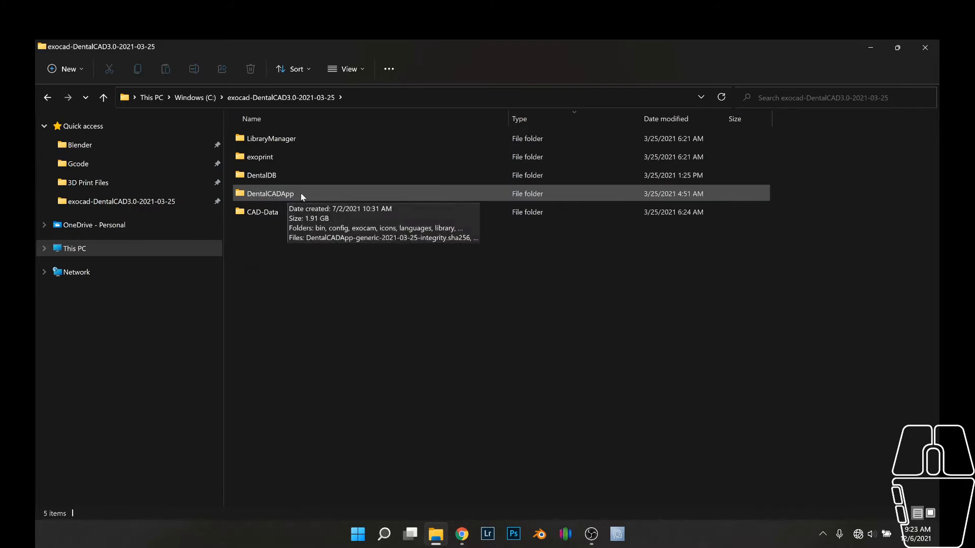
{"action": "left_click", "coordinate": [294, 175]}
{"action": "double_click", "coordinate": [293, 176]}
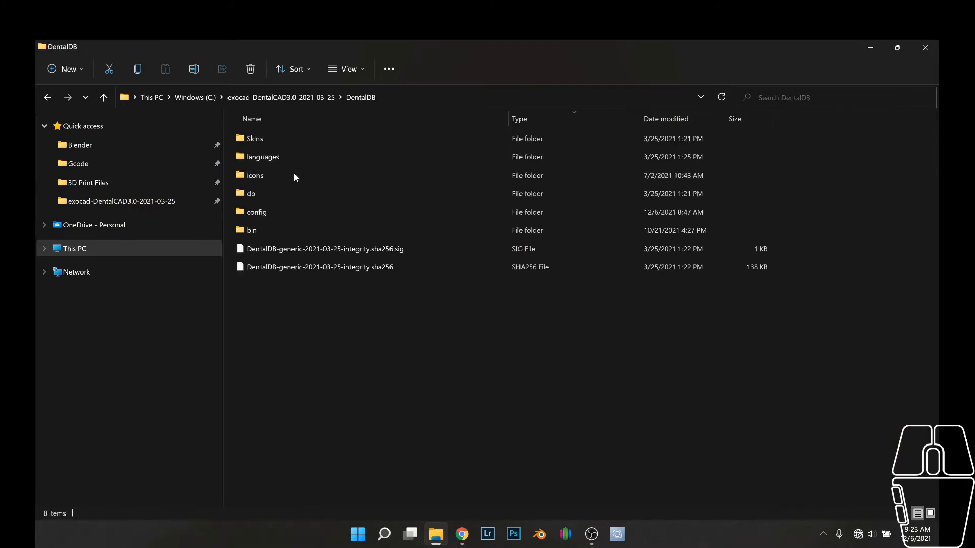
{"action": "double_click", "coordinate": [253, 229]}
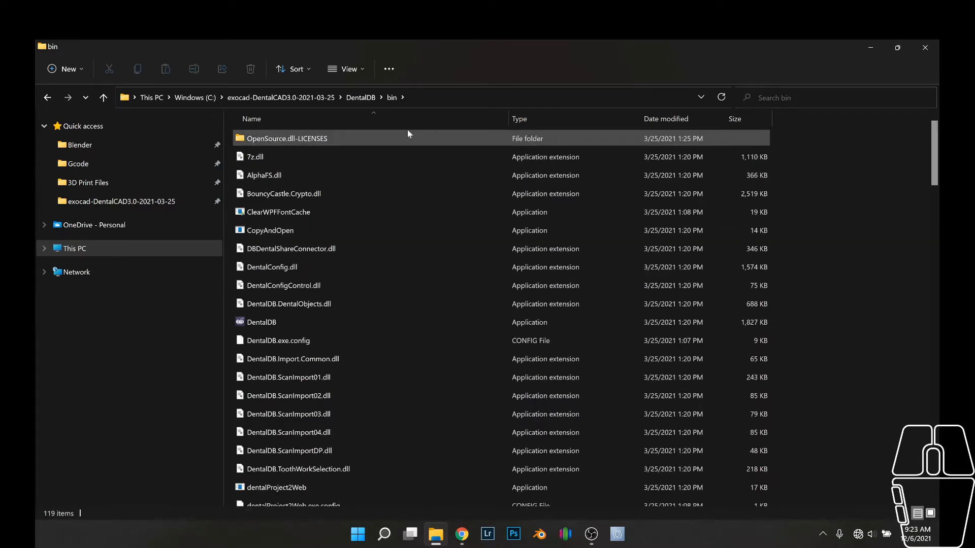
{"action": "left_click", "coordinate": [392, 120]}
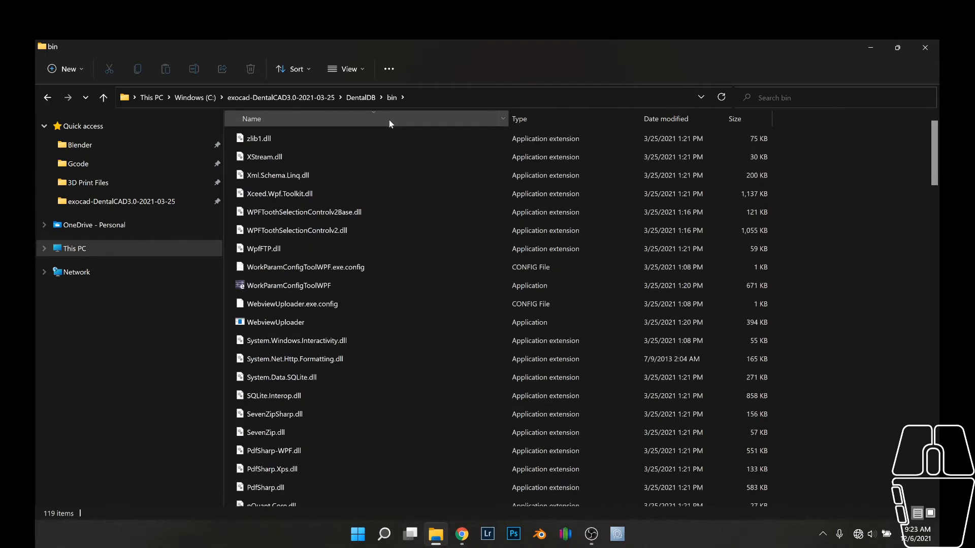
{"action": "mouse_move", "coordinate": [277, 288]}
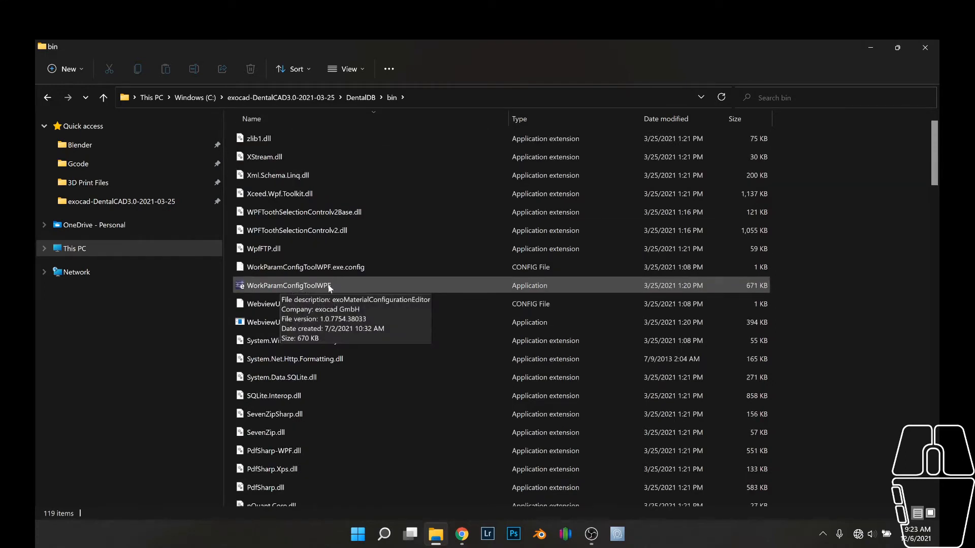
Open the material subfolder of the DentalDB icons folder and examine the material images stored there
{"action": "left_click", "coordinate": [355, 99]}
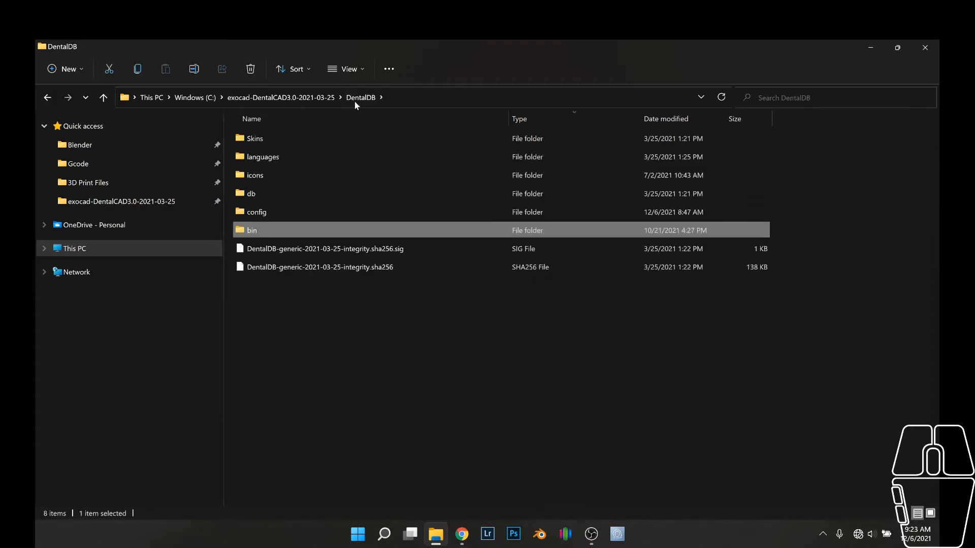
{"action": "left_click", "coordinate": [265, 177]}
{"action": "double_click", "coordinate": [264, 176]}
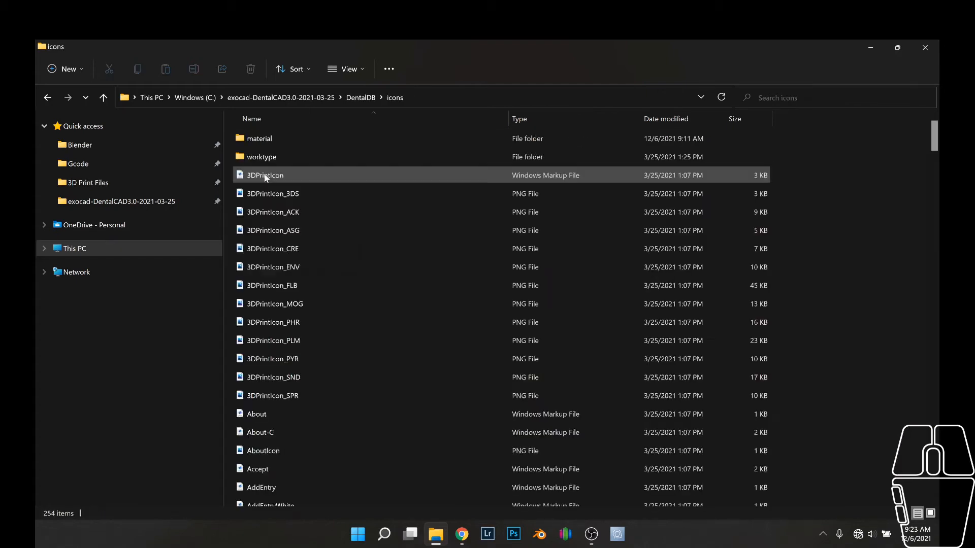
{"action": "double_click", "coordinate": [257, 138]}
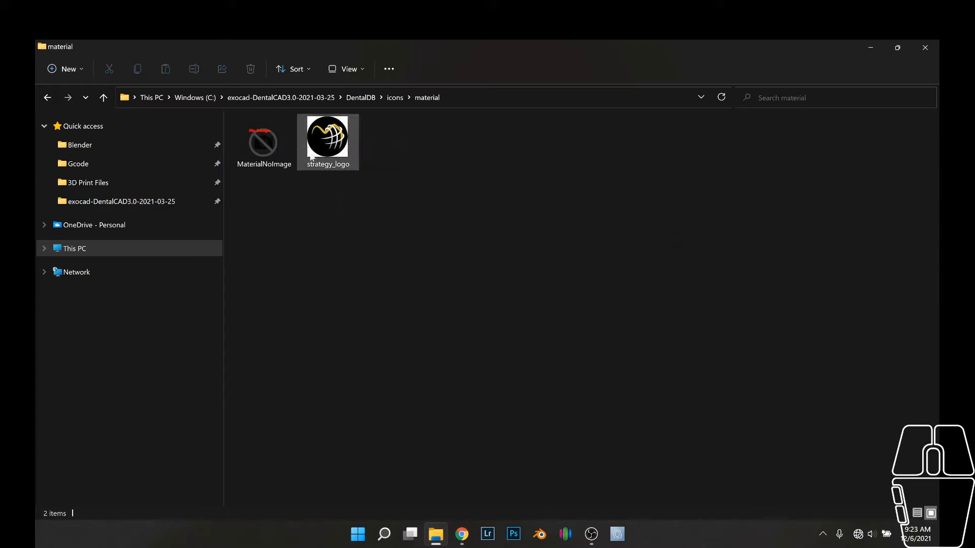
{"action": "mouse_move", "coordinate": [334, 147]}
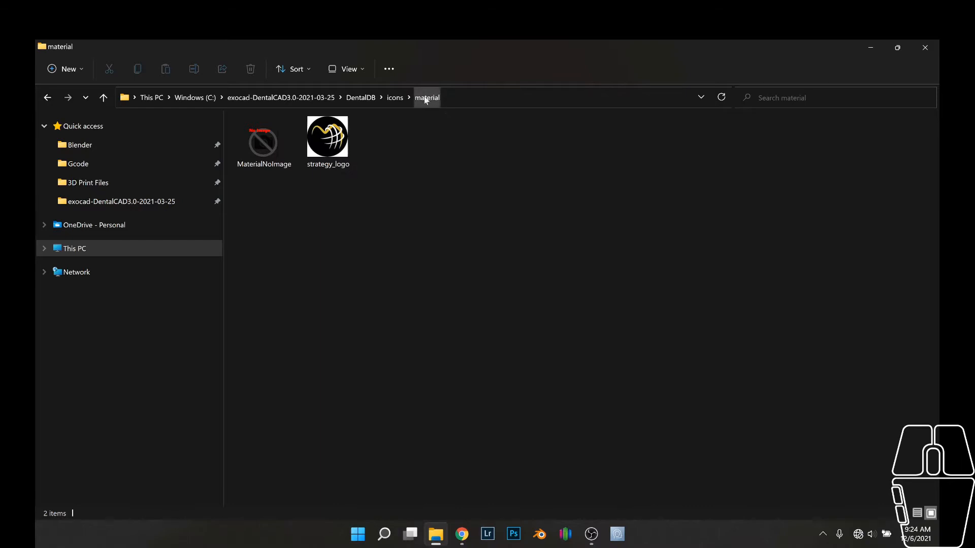
Return to the DentalDB bin folder and launch the WorkParamConfigToolWPF application
{"action": "left_click", "coordinate": [361, 98]}
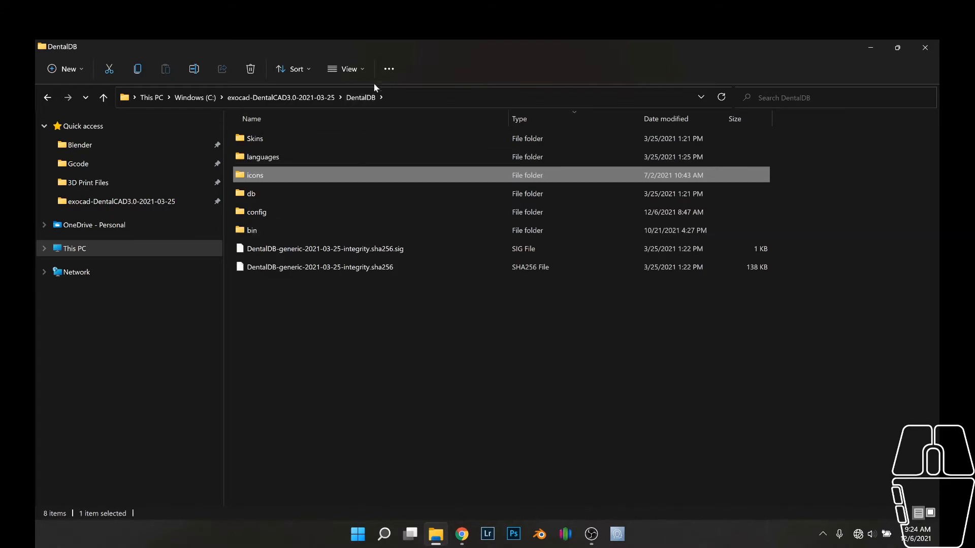
{"action": "double_click", "coordinate": [252, 231]}
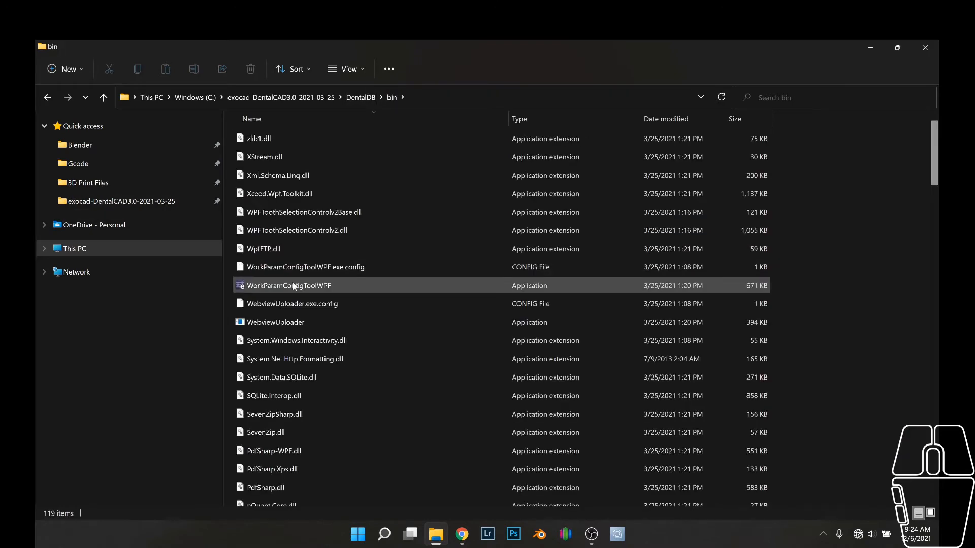
{"action": "left_click", "coordinate": [293, 286]}
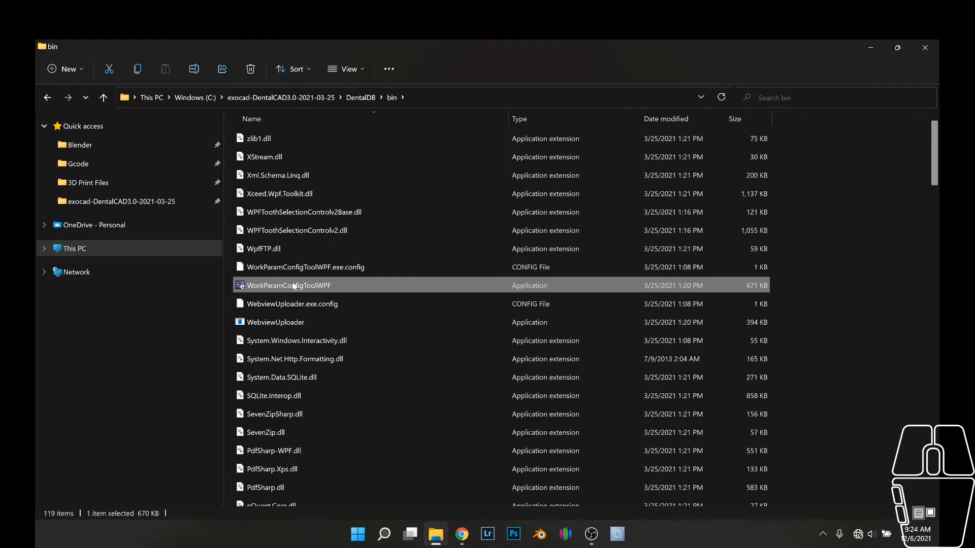
{"action": "double_click", "coordinate": [294, 285]}
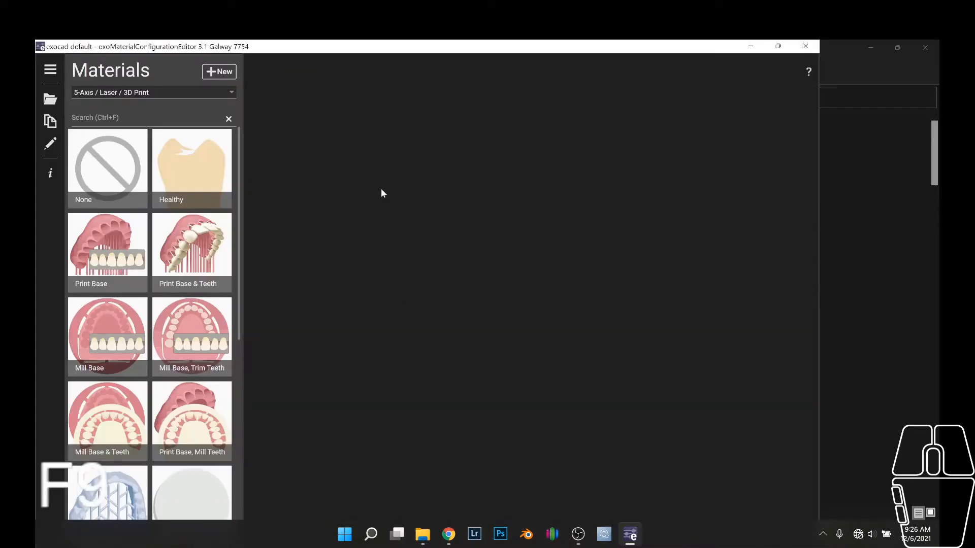
{"action": "left_click_drag", "start_coordinate": [705, 47], "coordinate": [713, 40]}
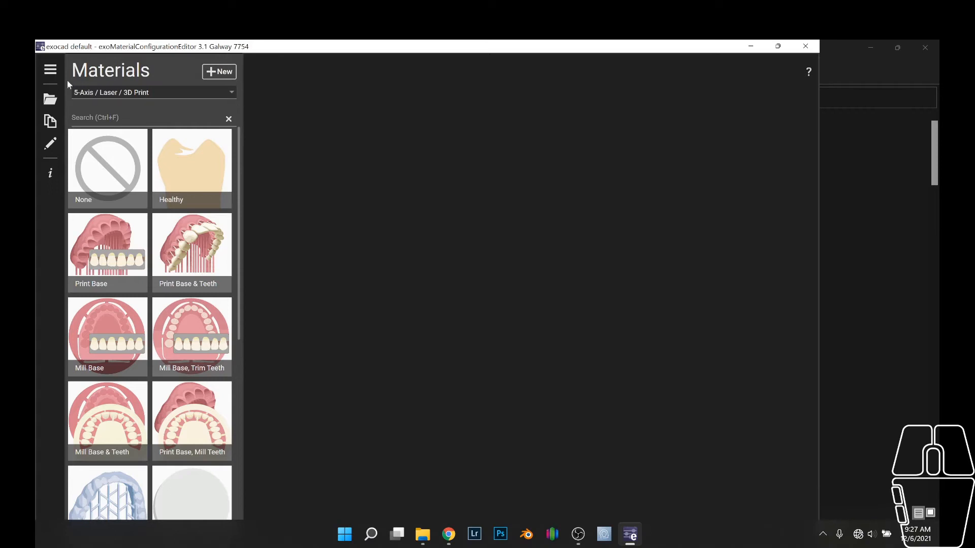
{"action": "left_click", "coordinate": [50, 69]}
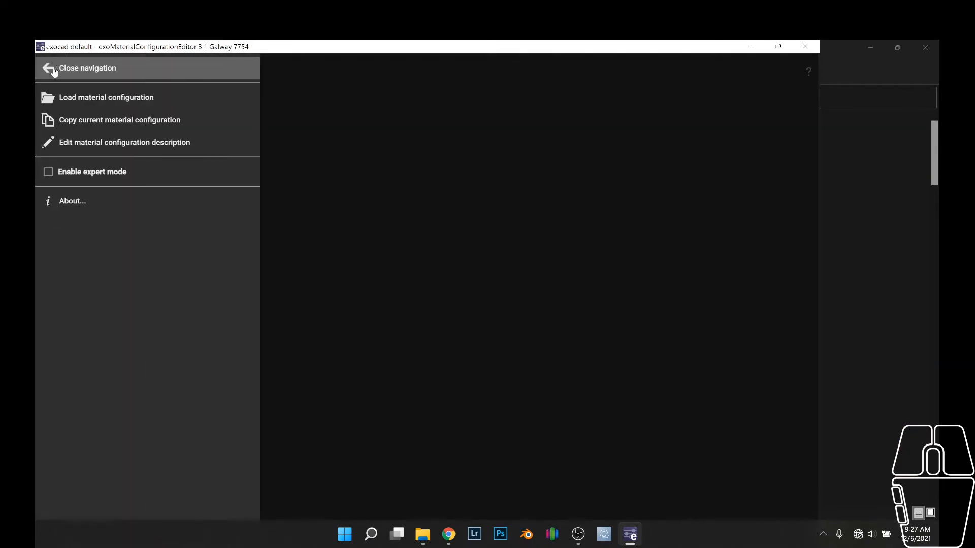
{"action": "left_click", "coordinate": [54, 70]}
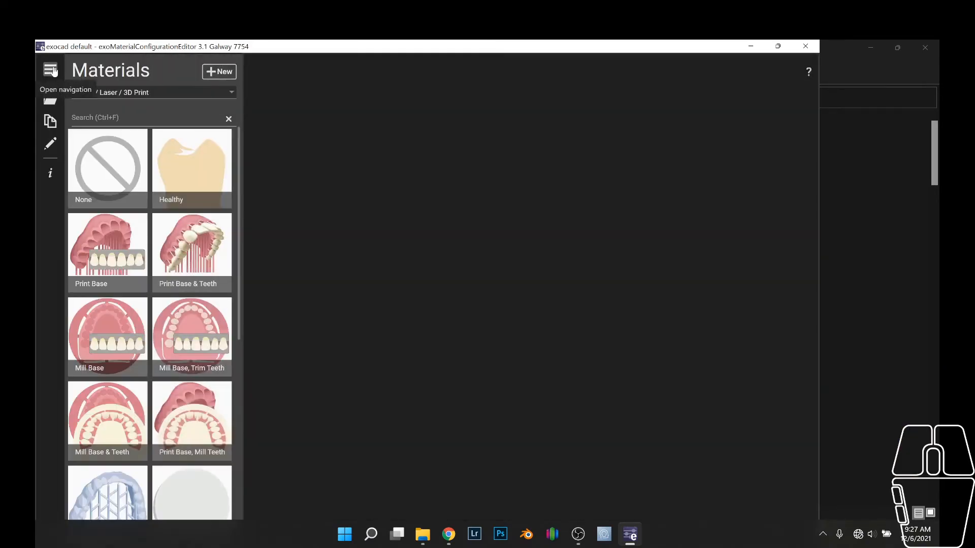
{"action": "left_click", "coordinate": [54, 70]}
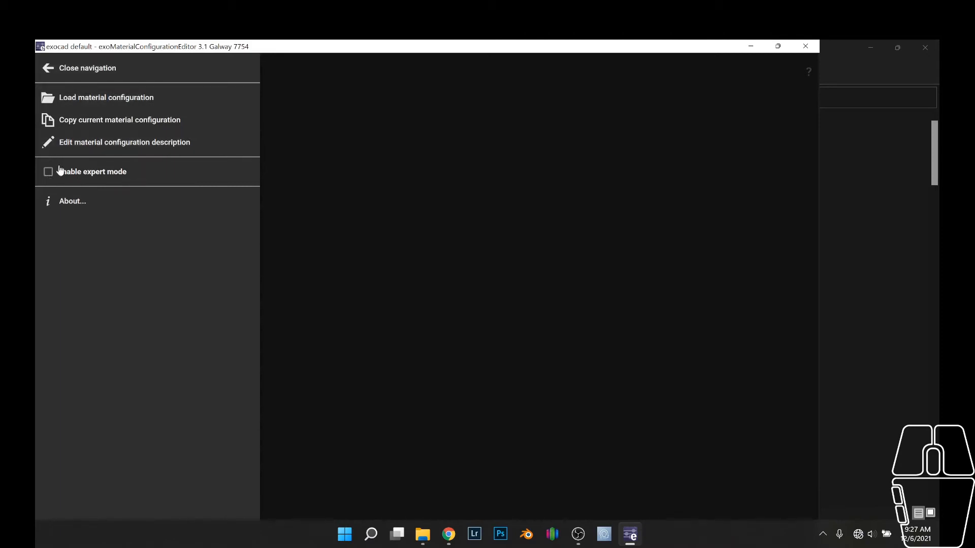
{"action": "left_click", "coordinate": [62, 80]}
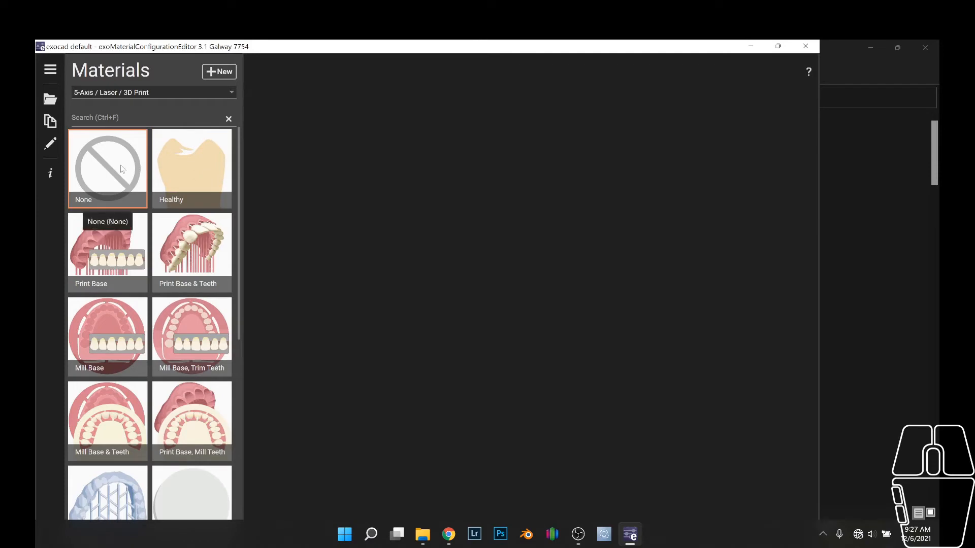
Enable expert mode in the material configuration editor and return to the Materials list
{"action": "left_click", "coordinate": [50, 76]}
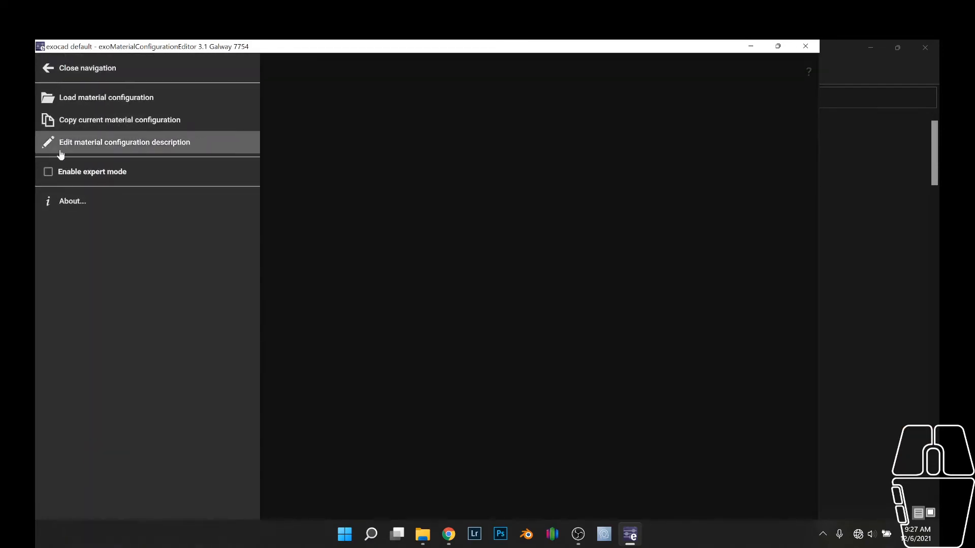
{"action": "left_click", "coordinate": [48, 172]}
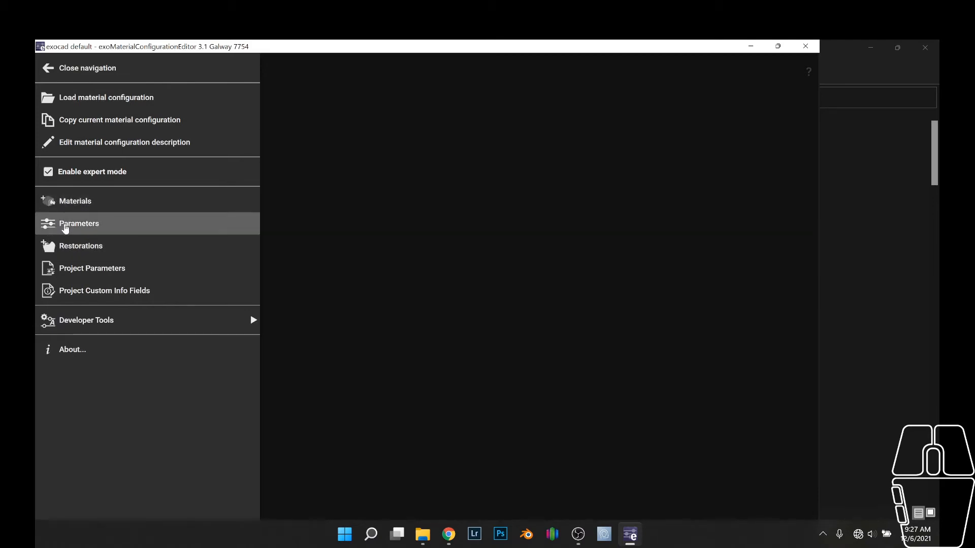
{"action": "left_click", "coordinate": [47, 68]}
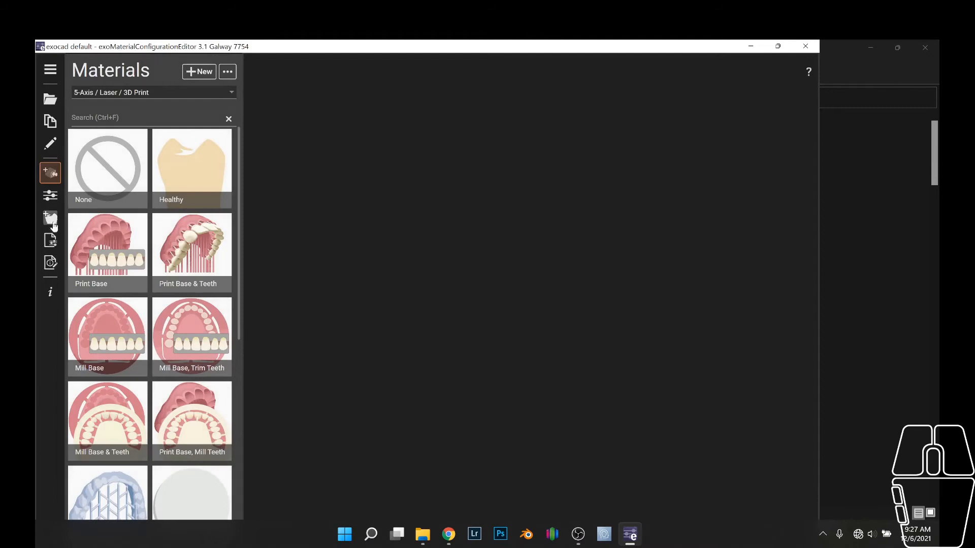
Disable expert mode in the editor's navigation and go back to the standard Materials view
{"action": "left_click", "coordinate": [50, 72]}
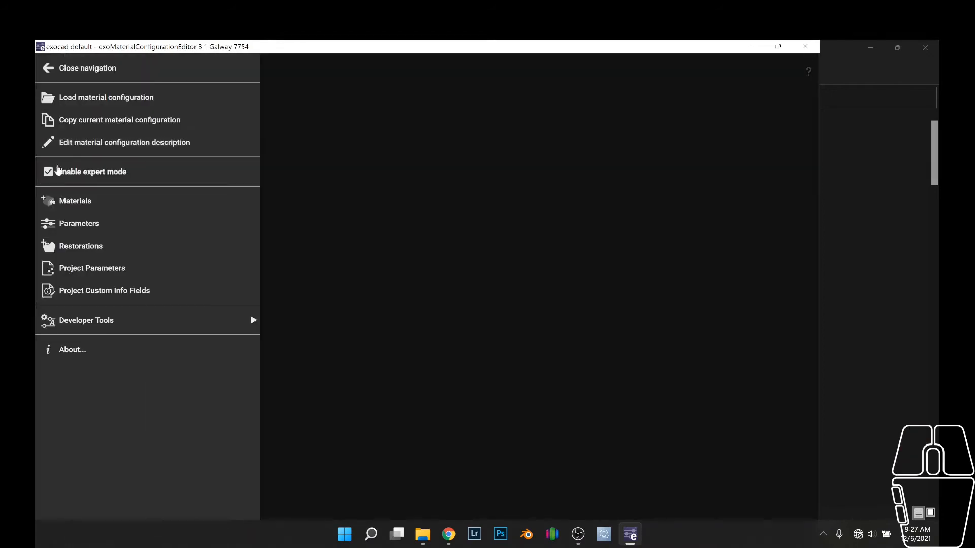
{"action": "left_click", "coordinate": [49, 172]}
{"action": "left_click", "coordinate": [45, 67]}
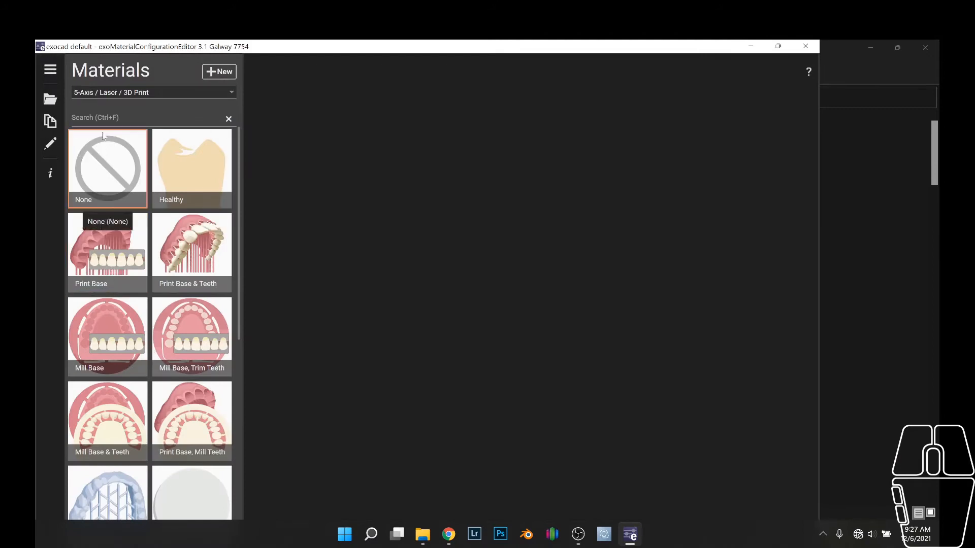
Try to copy the current exocad default material configuration under the names TEST and TEST1, and cancel the copy
{"action": "left_click", "coordinate": [52, 75]}
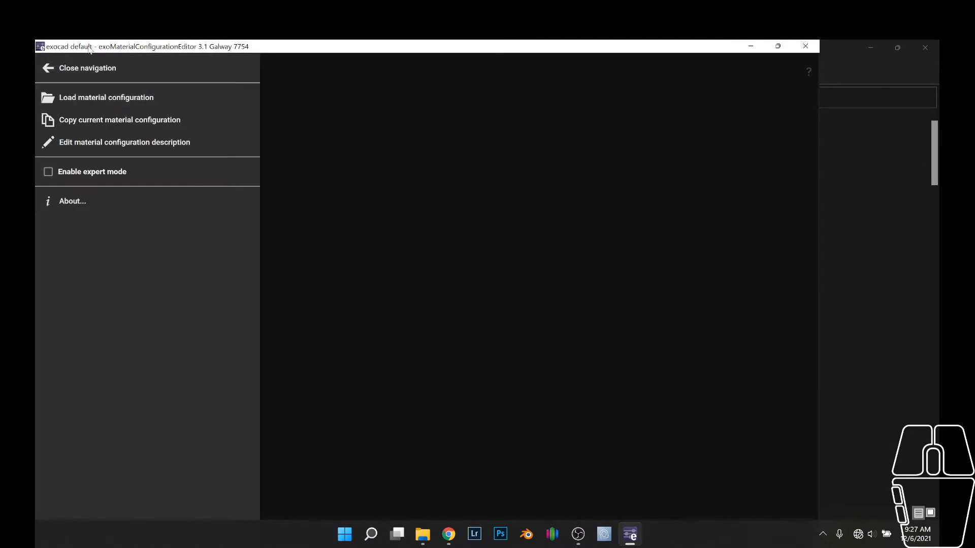
{"action": "left_click", "coordinate": [80, 122]}
{"action": "left_click", "coordinate": [362, 233]}
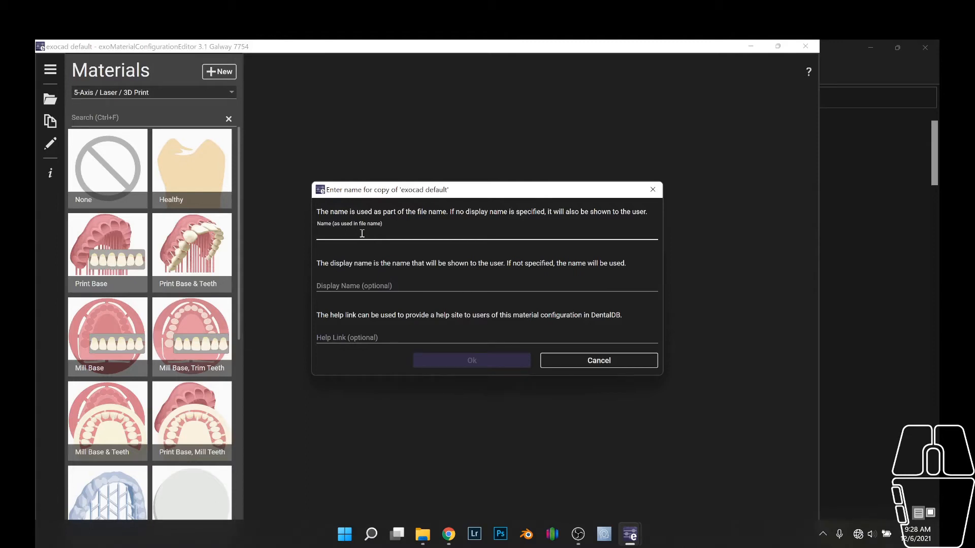
{"action": "type", "text": "TEST"}
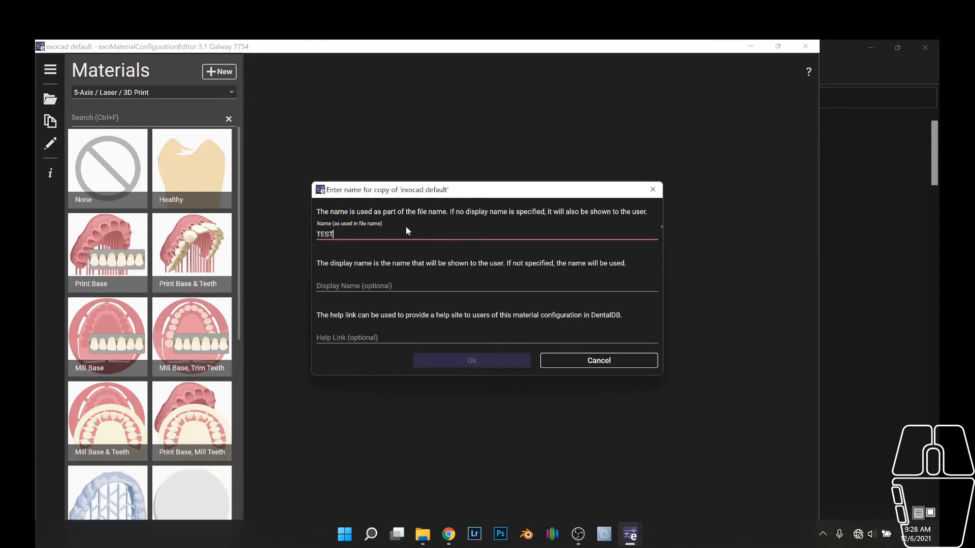
{"action": "mouse_move", "coordinate": [408, 233]}
{"action": "key", "text": "BackSpace"}
{"action": "type", "text": "T"}
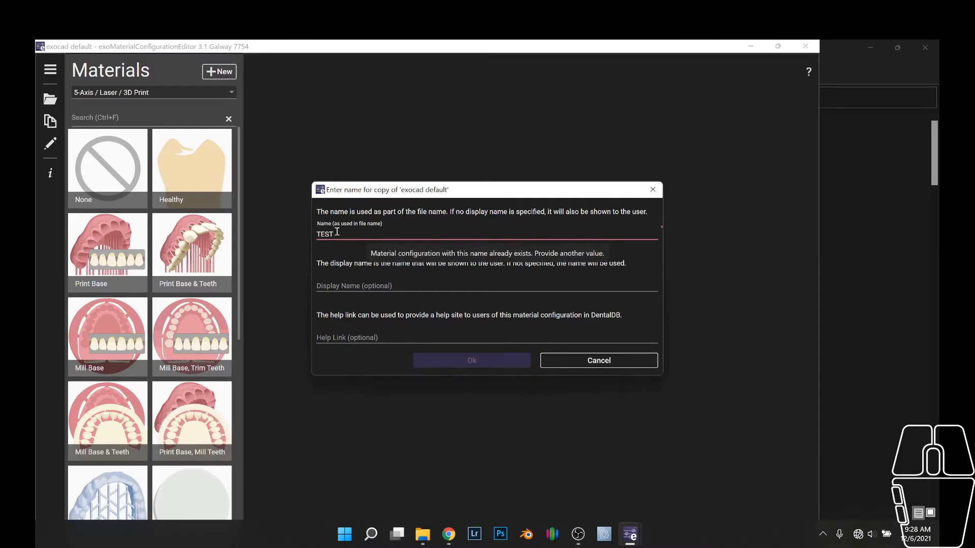
{"action": "type", "text": "1"}
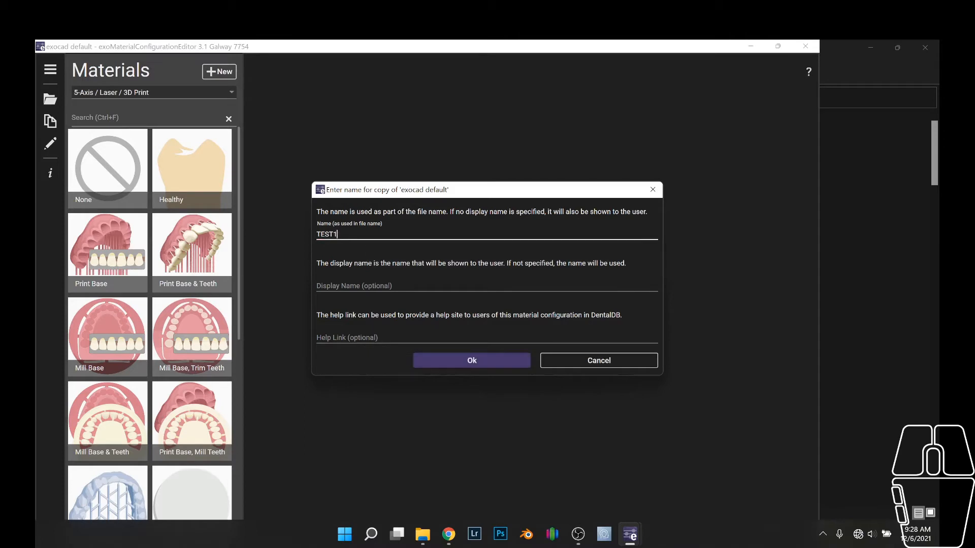
{"action": "key", "text": "BackSpace"}
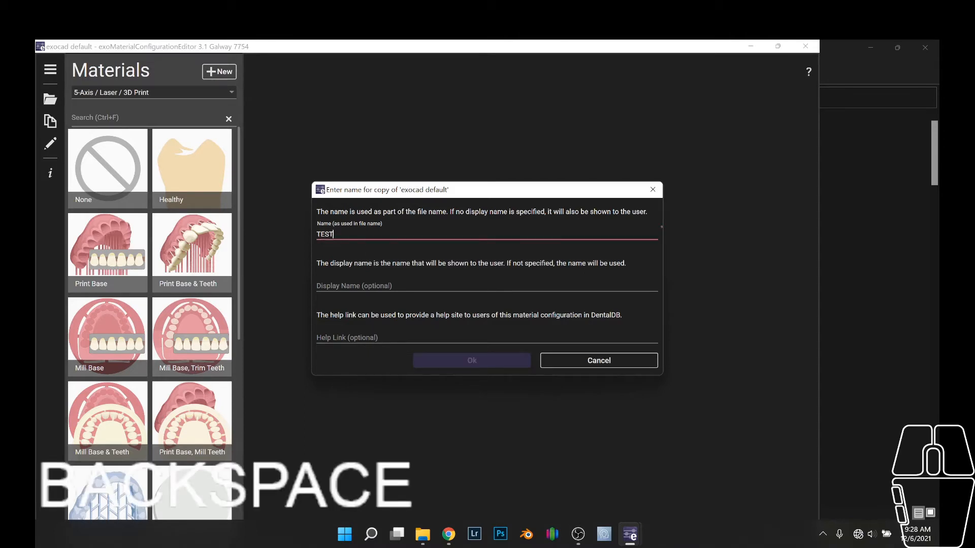
{"action": "left_click", "coordinate": [563, 362]}
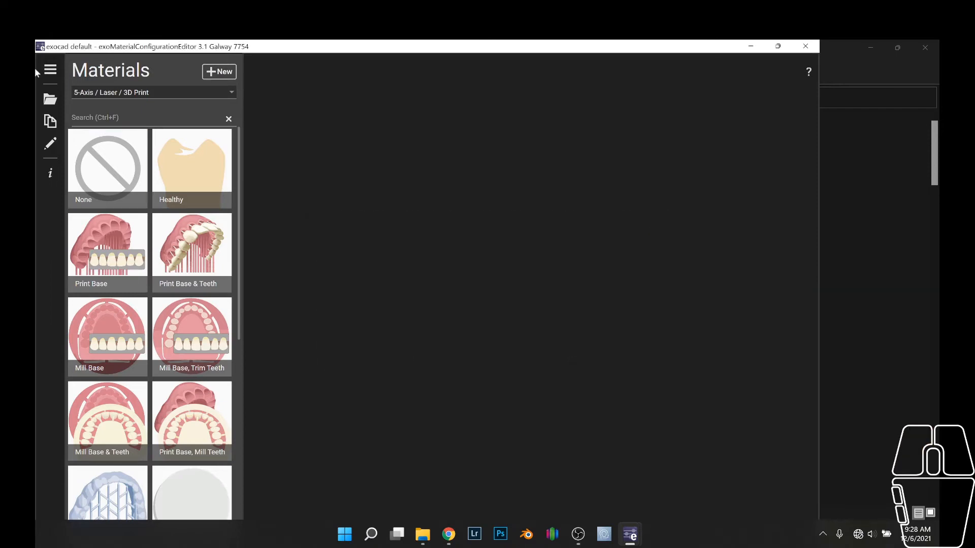
Load the TEST material configuration into the editor
{"action": "left_click", "coordinate": [50, 69]}
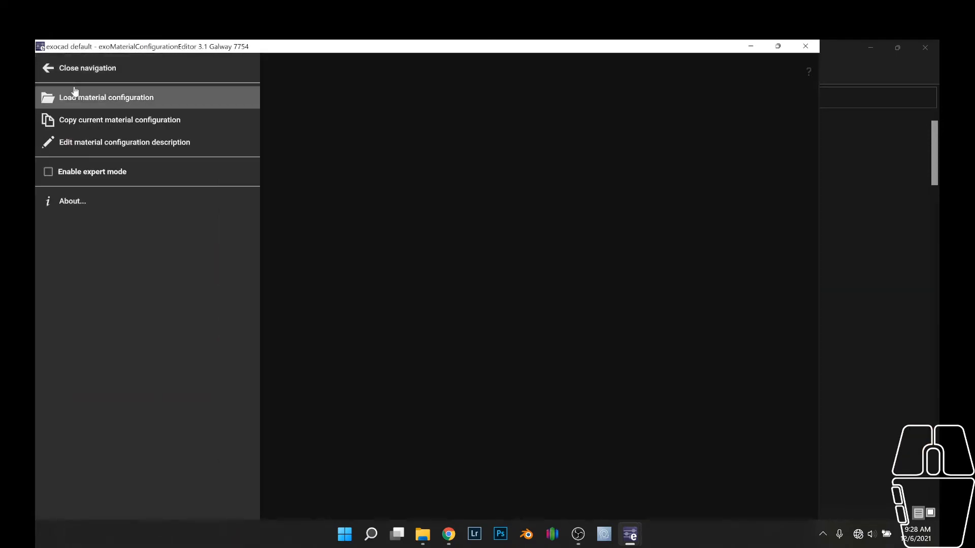
{"action": "left_click", "coordinate": [76, 96]}
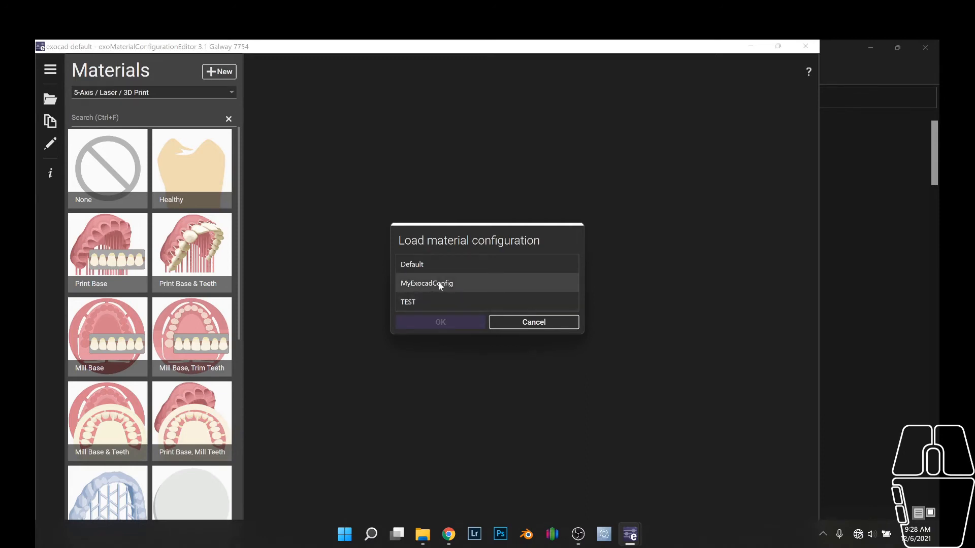
{"action": "left_click", "coordinate": [409, 302]}
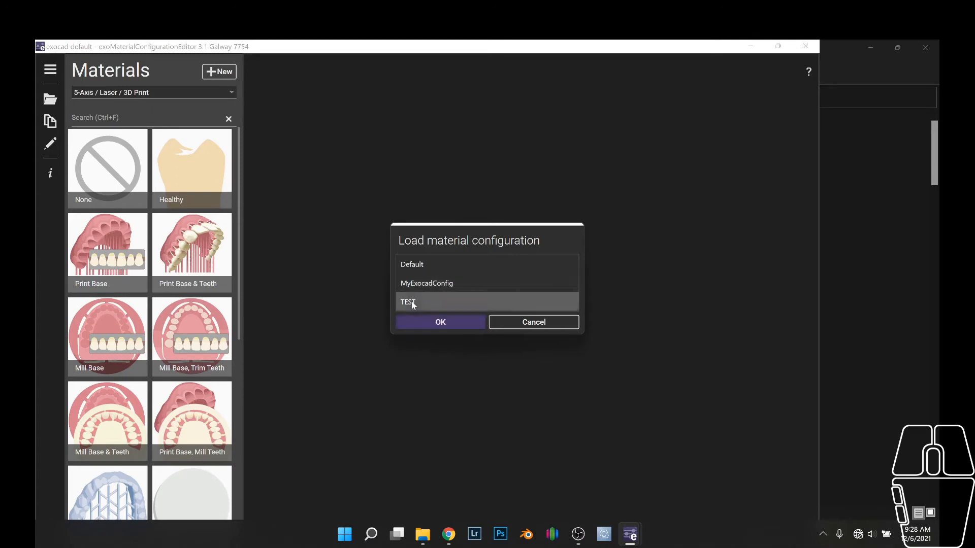
{"action": "left_click", "coordinate": [434, 321]}
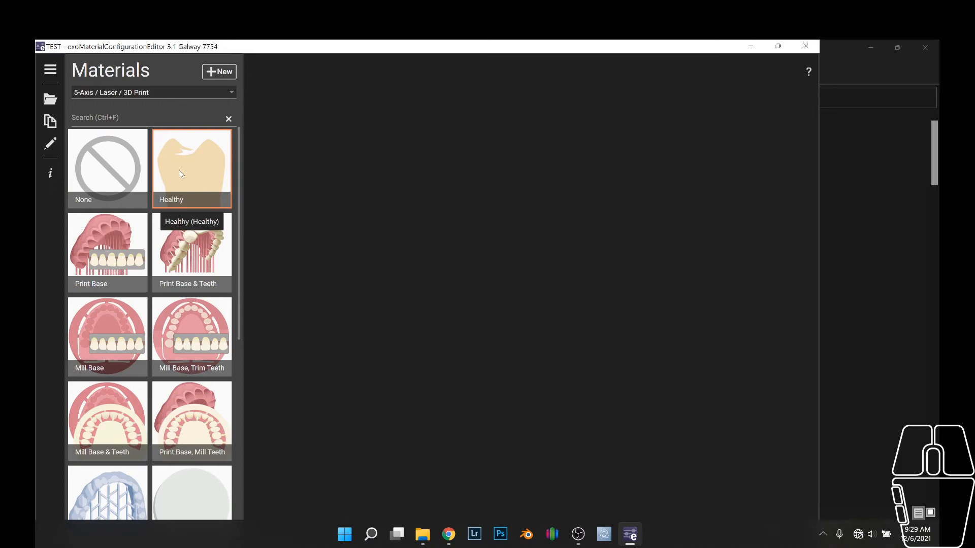
Find the NP Metal material in the 5-Axis / Laser / 3D Print list and copy it under the name Milled Gold
{"action": "left_click_drag", "start_coordinate": [239, 197], "coordinate": [239, 259]}
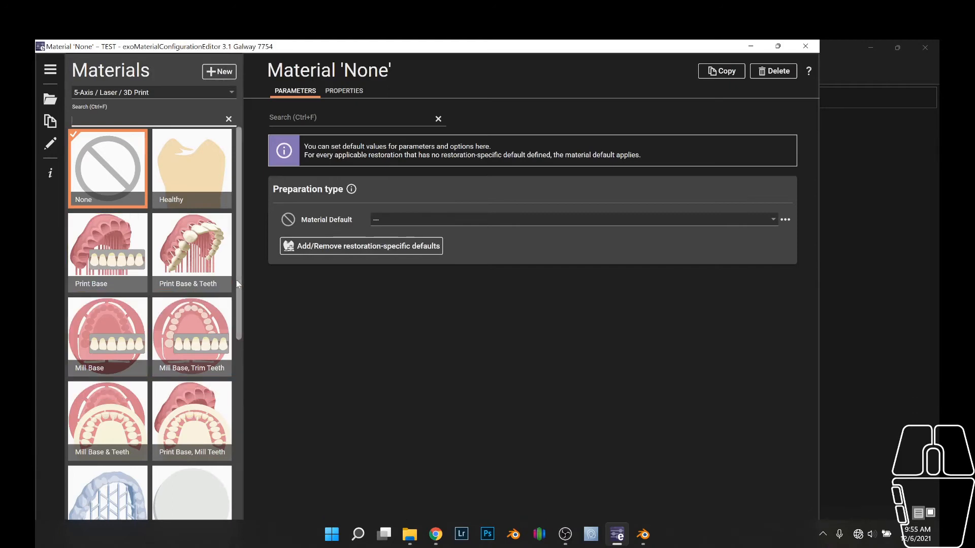
{"action": "mouse_move", "coordinate": [237, 281]}
{"action": "left_mouse_down"}
{"action": "mouse_move", "coordinate": [237, 384]}
{"action": "mouse_move", "coordinate": [243, 270]}
{"action": "left_mouse_up"}
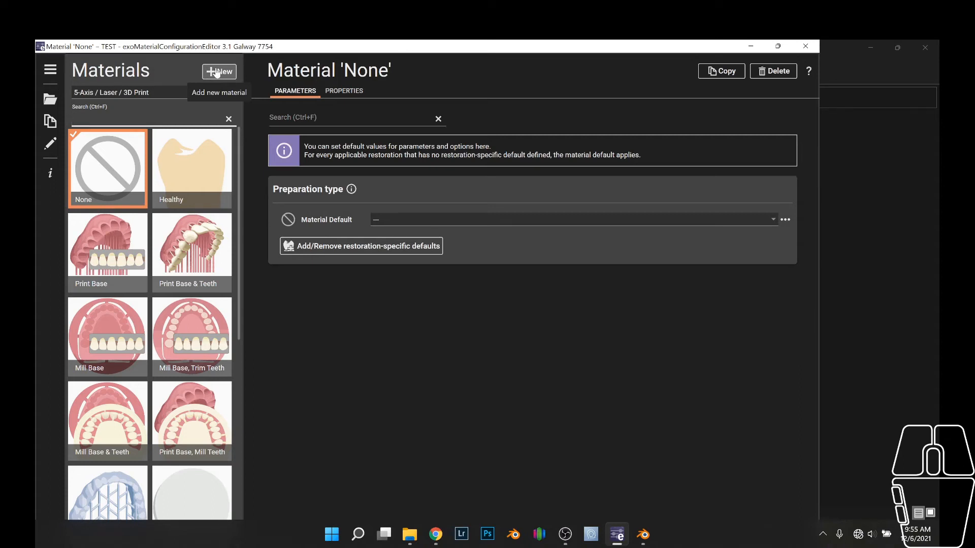
{"action": "key", "text": "F9"}
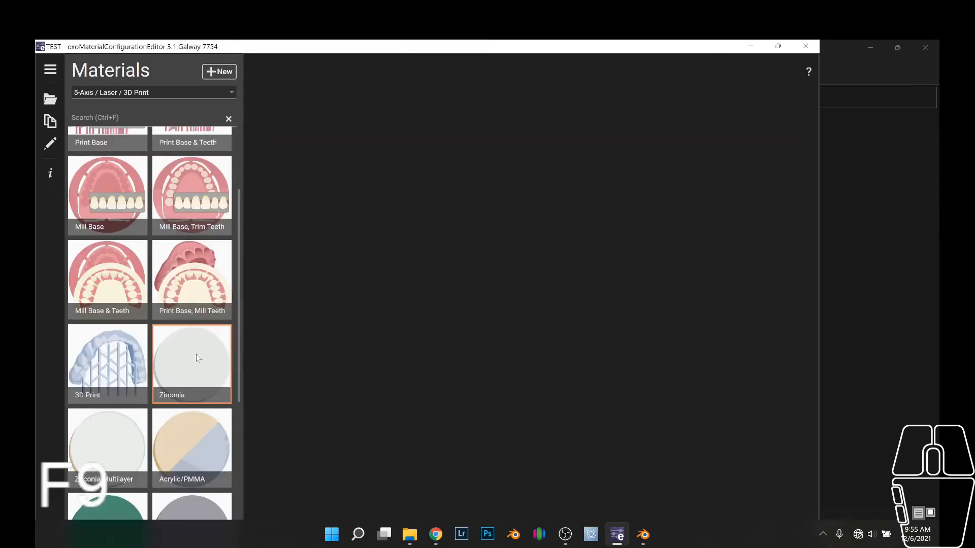
{"action": "scroll", "coordinate": [214, 296], "scroll_direction": "down", "scroll_amount": 1}
{"action": "scroll", "coordinate": [213, 296], "scroll_direction": "down", "scroll_amount": 1}
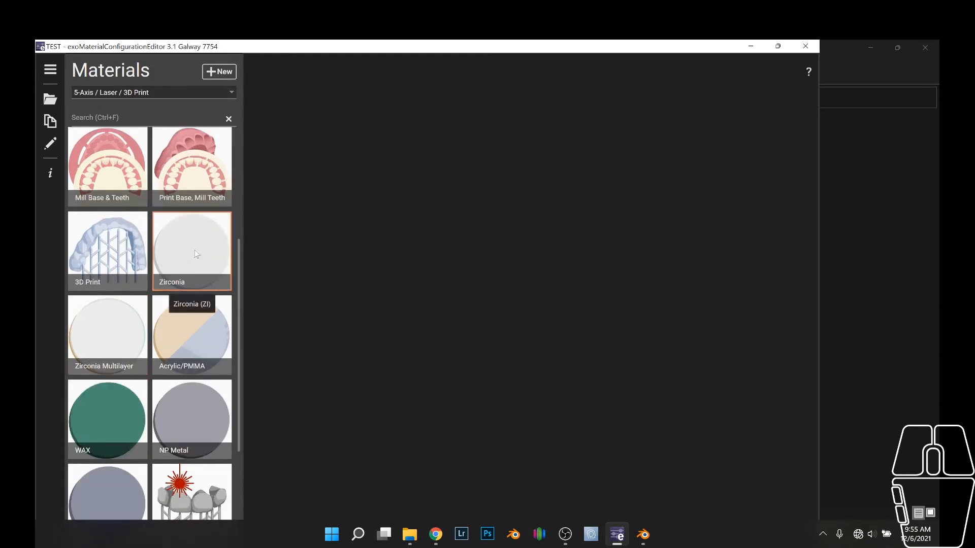
{"action": "scroll", "coordinate": [217, 308], "scroll_direction": "down", "scroll_amount": 1}
{"action": "scroll", "coordinate": [217, 312], "scroll_direction": "down", "scroll_amount": 1}
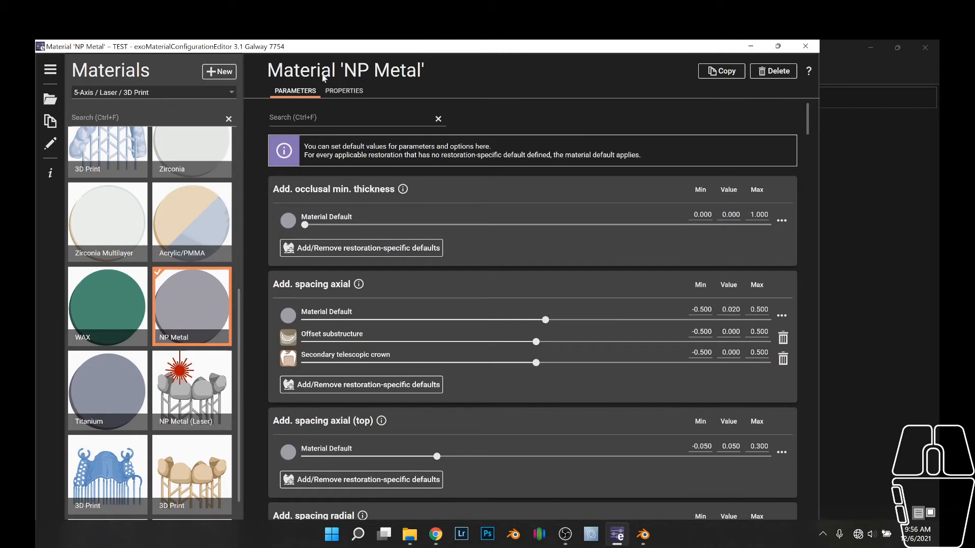
{"action": "left_click", "coordinate": [714, 71]}
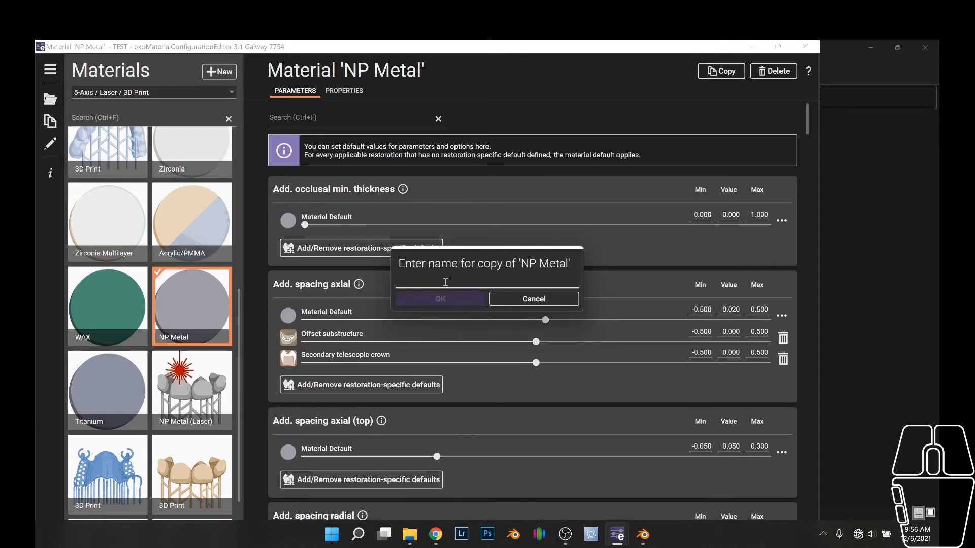
{"action": "type", "text": "Milled"}
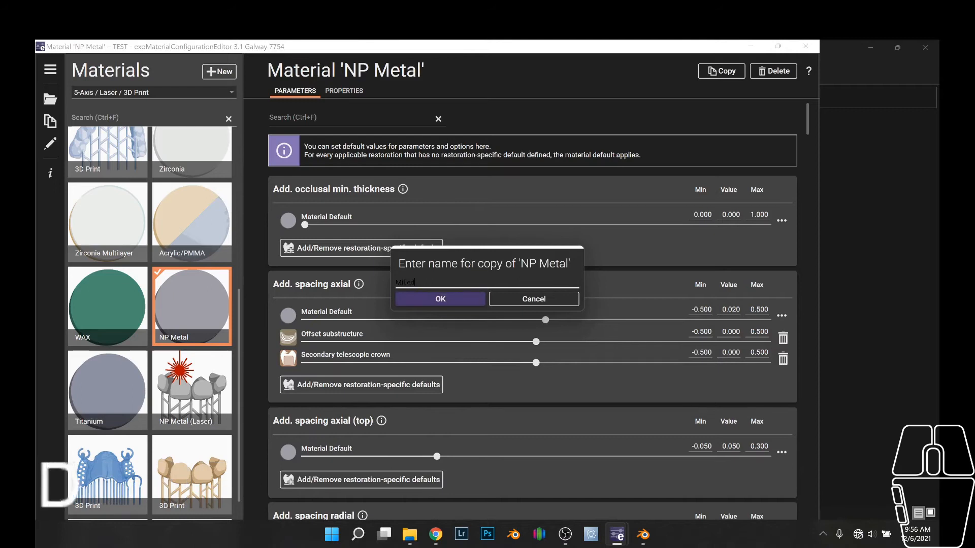
{"action": "type", "text": " Gold"}
{"action": "left_click", "coordinate": [452, 303]}
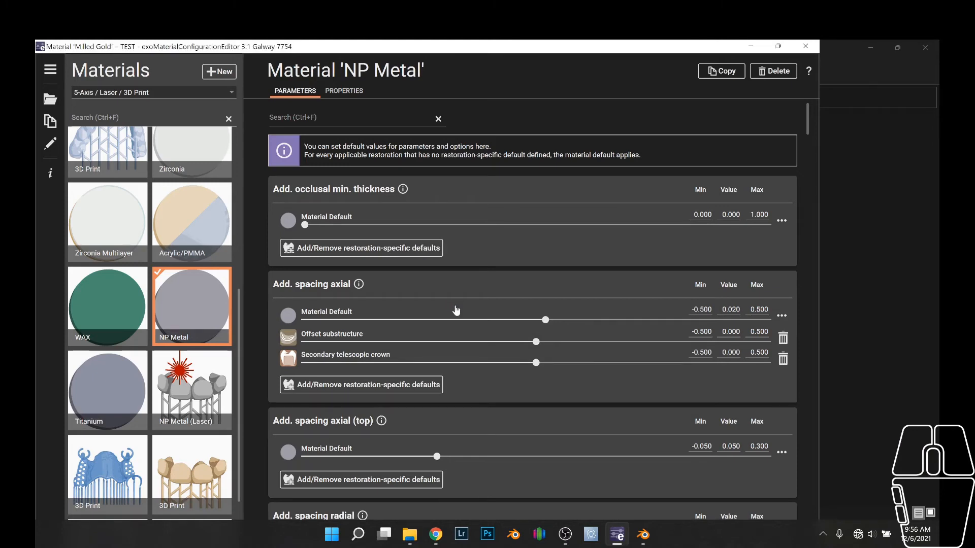
{"action": "key", "text": "F9"}
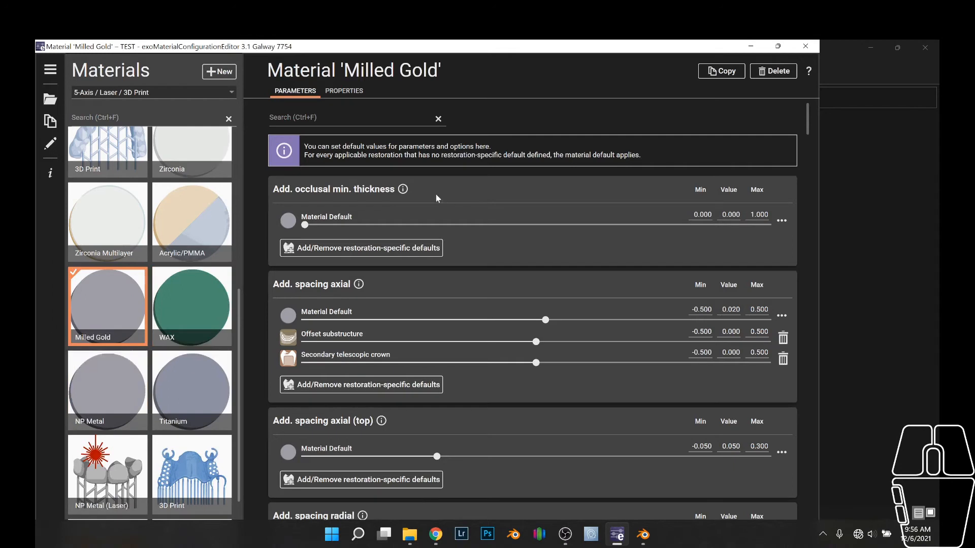
From Milled Gold's image properties, add strategy_logo.png to the configuration's images, replacing the existing version
{"action": "left_click", "coordinate": [336, 92]}
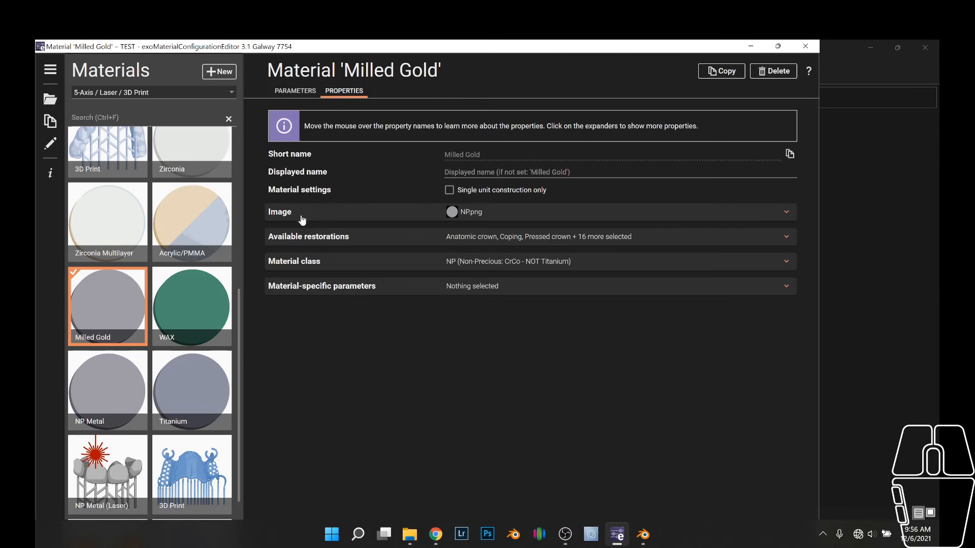
{"action": "left_click", "coordinate": [787, 213]}
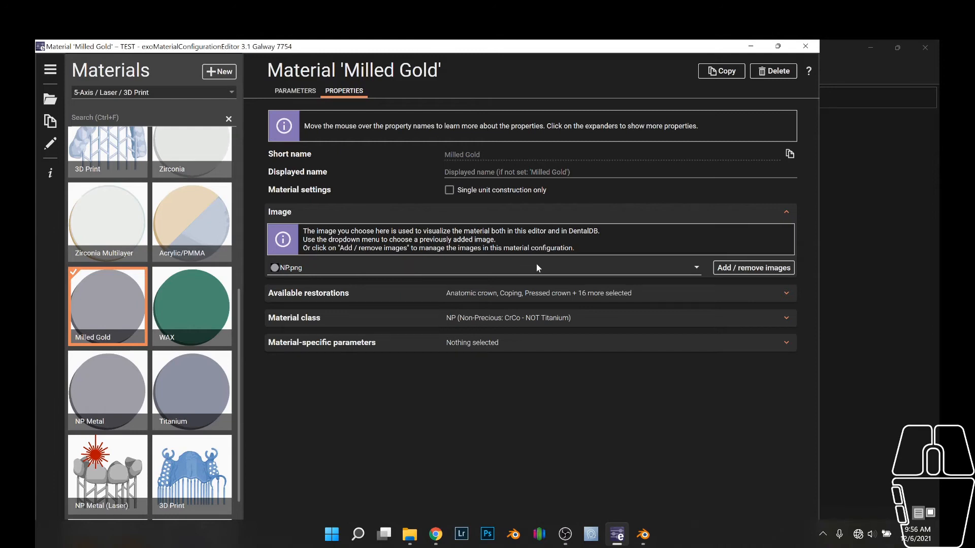
{"action": "left_click", "coordinate": [697, 270]}
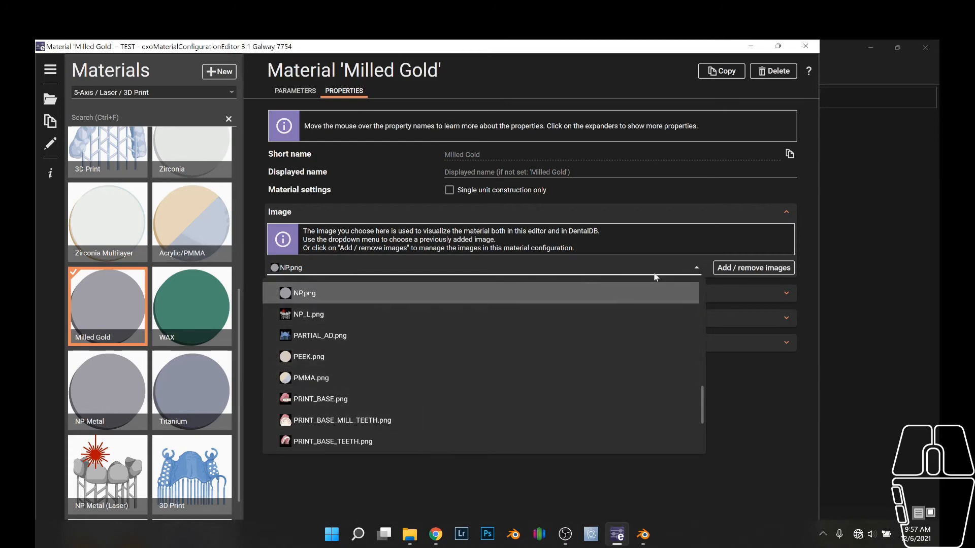
{"action": "left_click", "coordinate": [697, 269]}
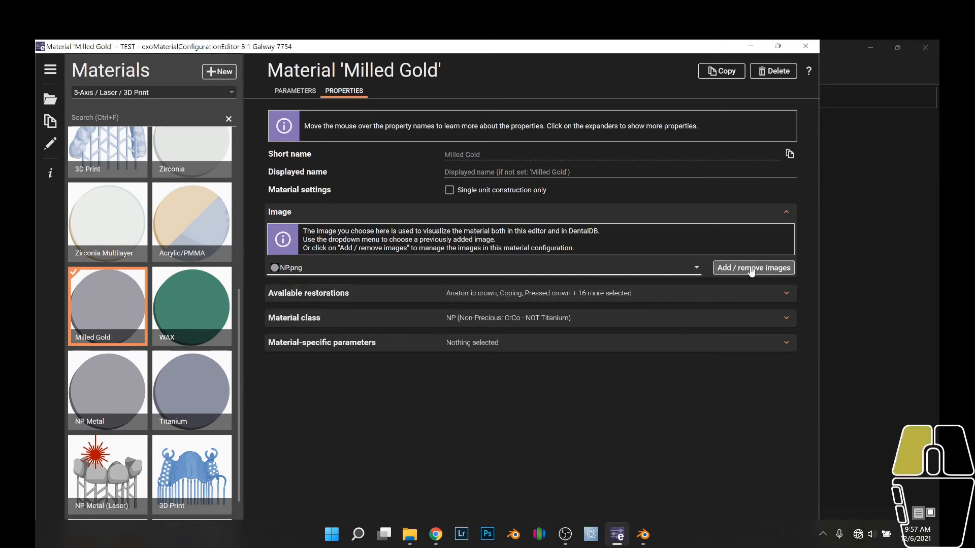
{"action": "left_click", "coordinate": [751, 269]}
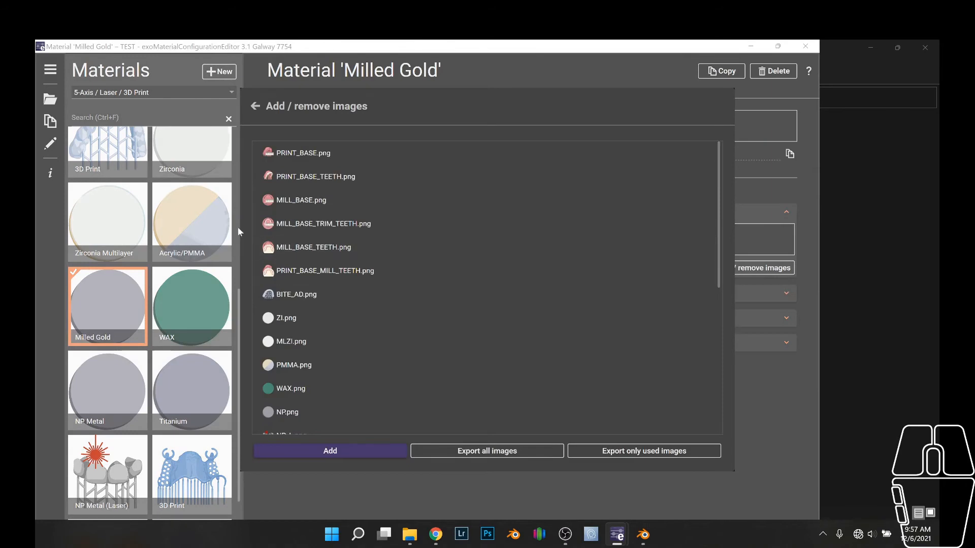
{"action": "left_click", "coordinate": [299, 452]}
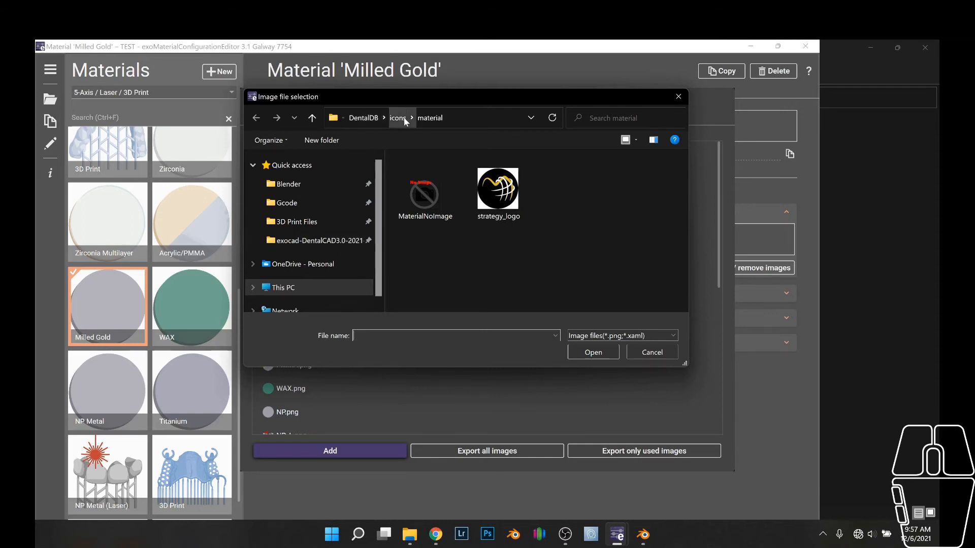
{"action": "double_click", "coordinate": [509, 195]}
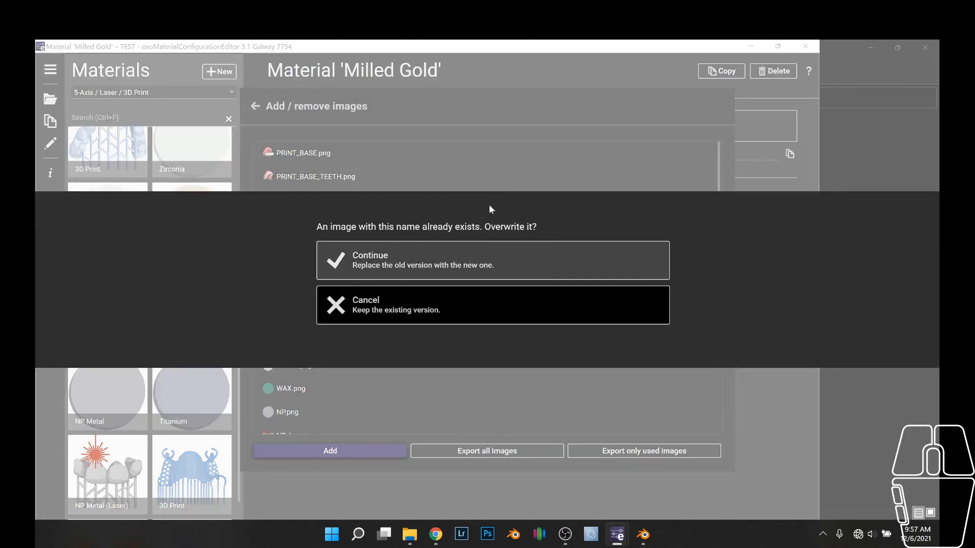
{"action": "left_click", "coordinate": [405, 259]}
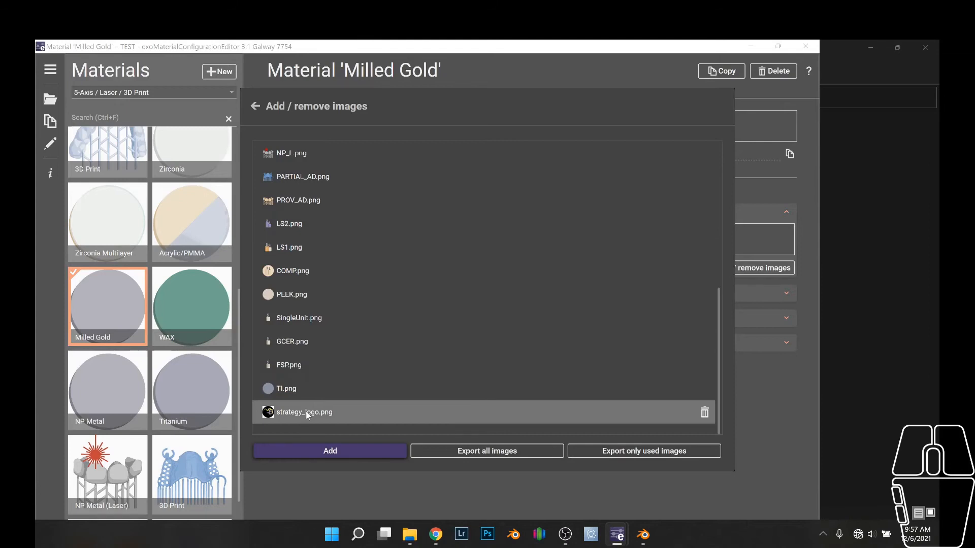
{"action": "left_click", "coordinate": [256, 107]}
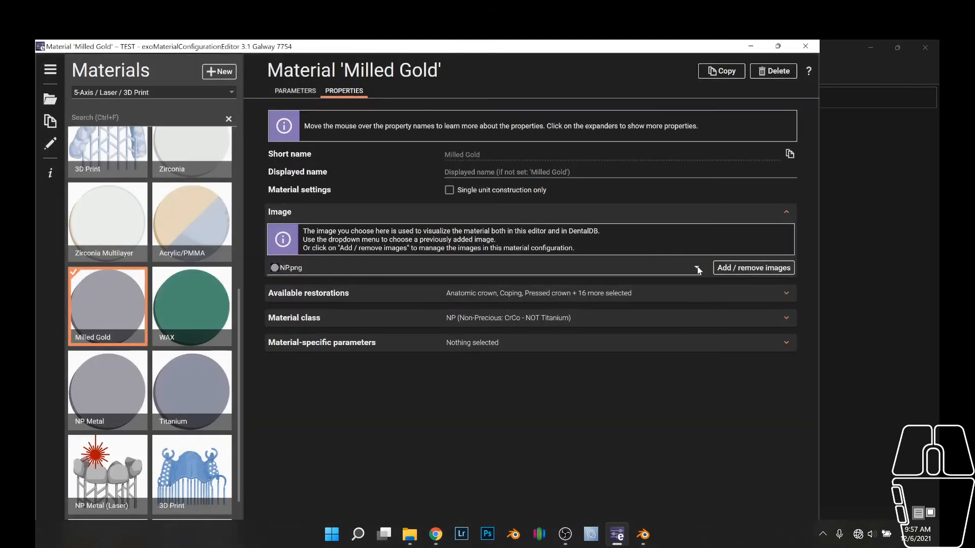
Set Milled Gold's image to strategy_logo.png and save the change while returning to the material's parameters
{"action": "left_click", "coordinate": [697, 270]}
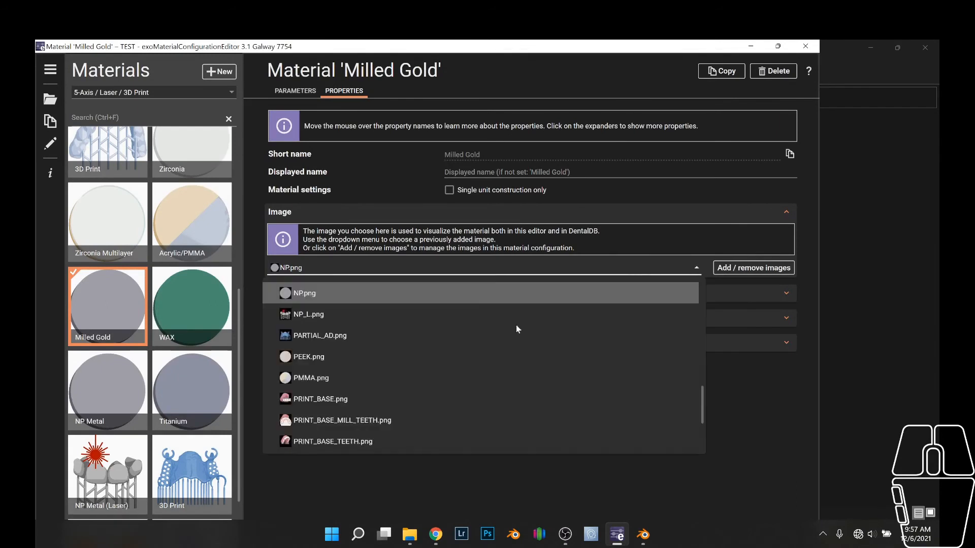
{"action": "scroll", "coordinate": [465, 336], "scroll_direction": "down", "scroll_amount": 3}
{"action": "left_click", "coordinate": [325, 378]}
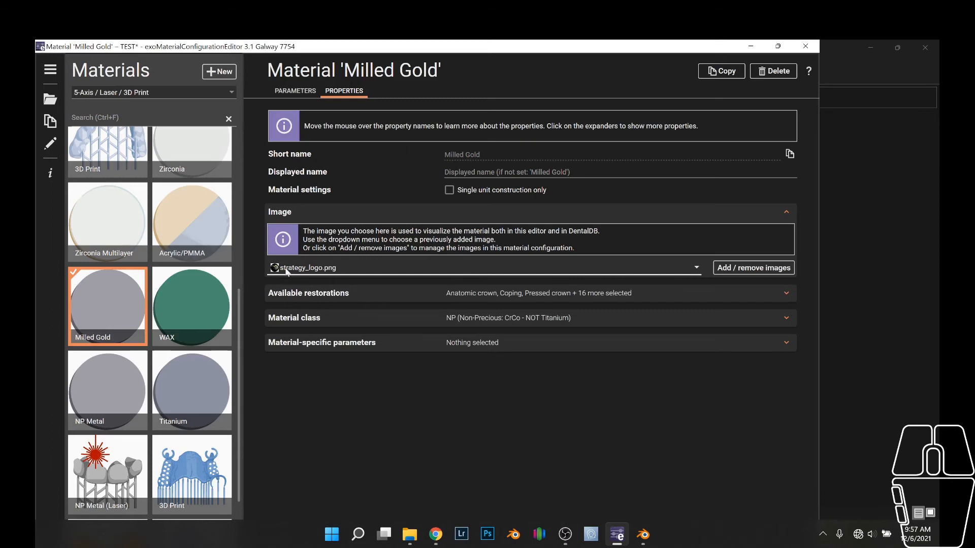
{"action": "left_click", "coordinate": [295, 90]}
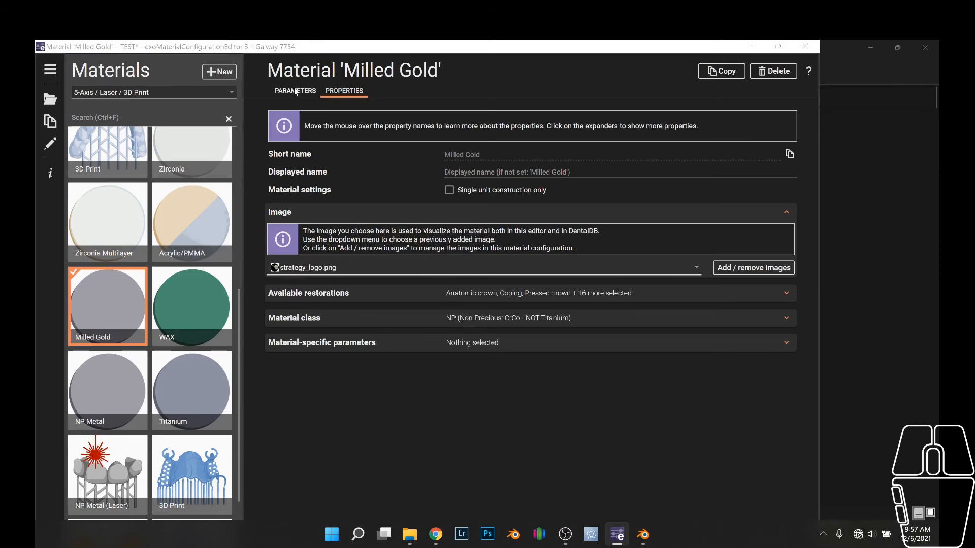
{"action": "left_click", "coordinate": [443, 241]}
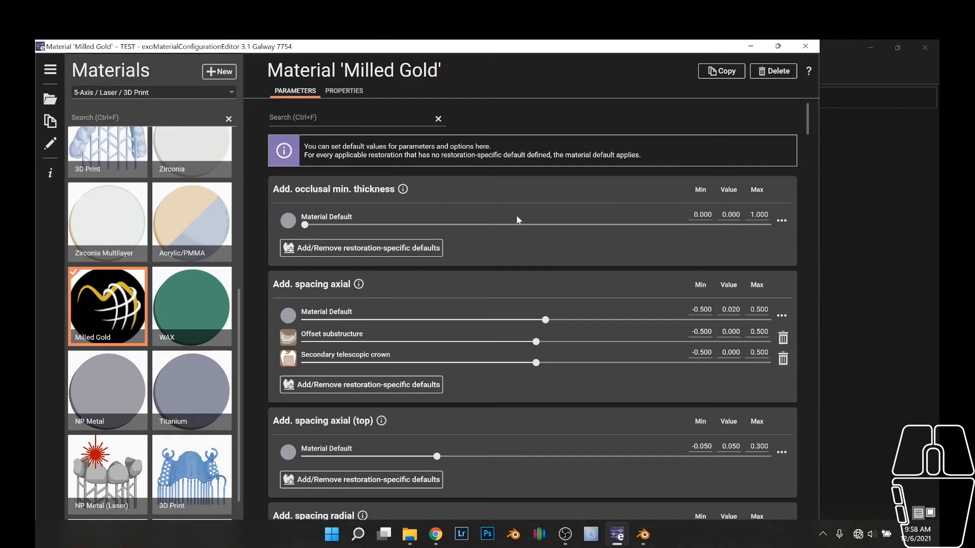
Review Milled Gold's default parameters and close the material configuration editor
{"action": "scroll", "coordinate": [518, 220], "scroll_direction": "down", "scroll_amount": 2}
{"action": "scroll", "coordinate": [517, 220], "scroll_direction": "up", "scroll_amount": 2}
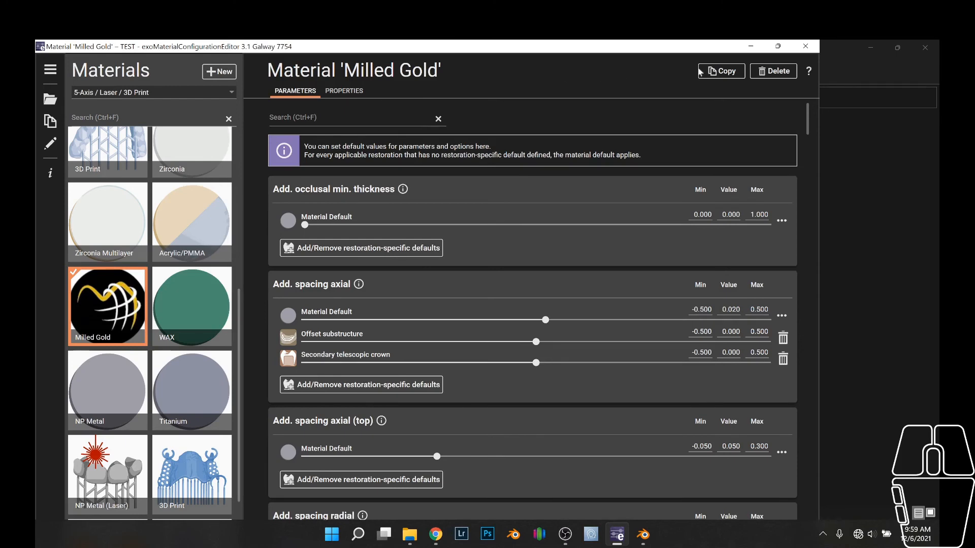
{"action": "left_click", "coordinate": [805, 46]}
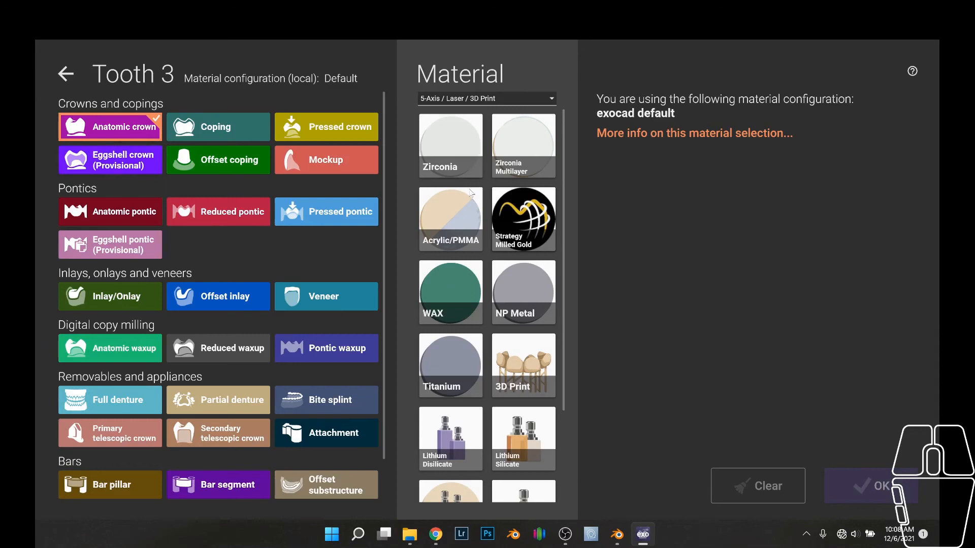
In DentalDB, try an anatomic crown in Strategy Milled Gold on tooth 3 to check its options and parameters
{"action": "left_click", "coordinate": [524, 217]}
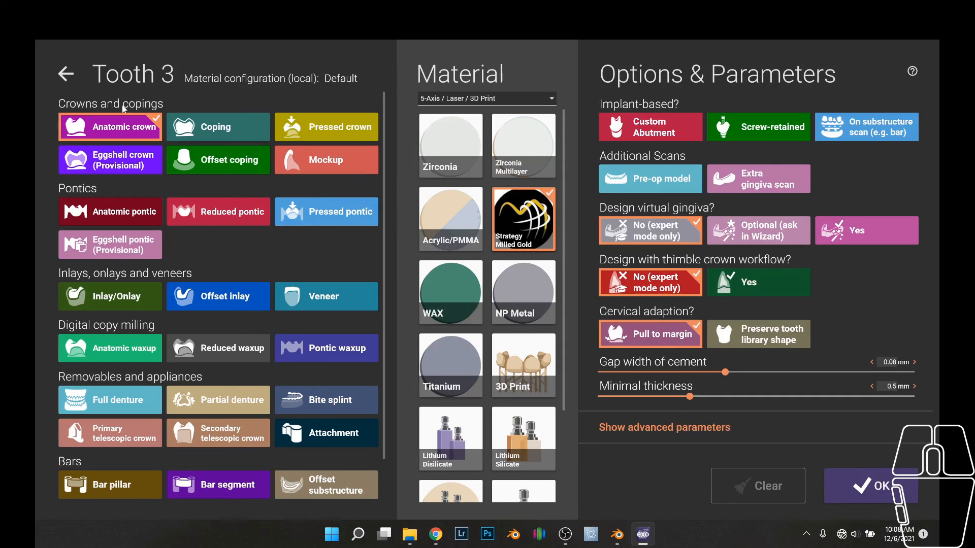
{"action": "left_click", "coordinate": [66, 74]}
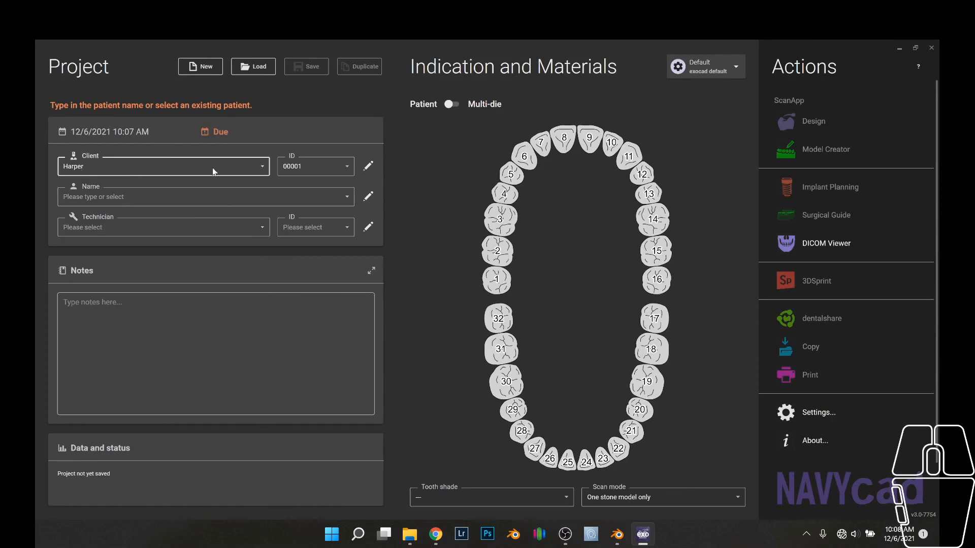
{"action": "left_click", "coordinate": [492, 218]}
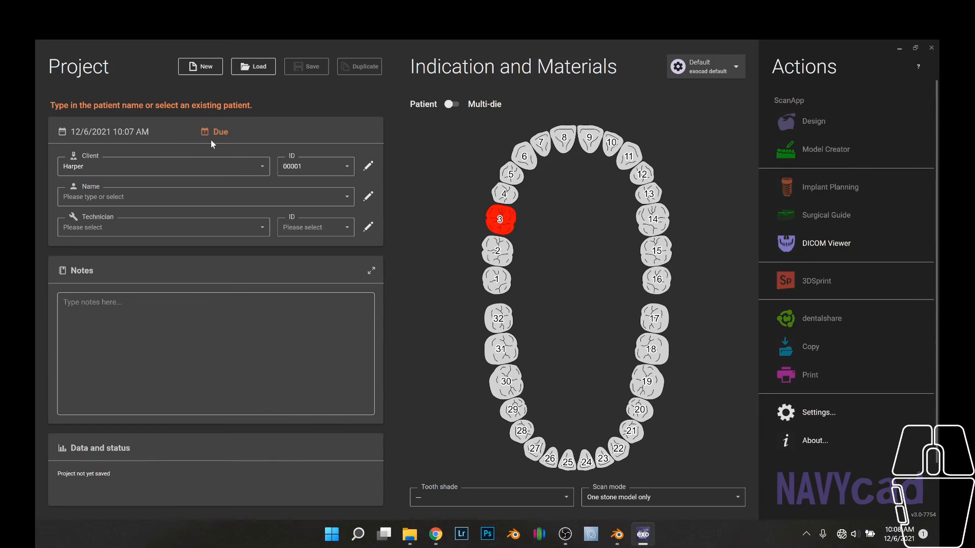
{"action": "left_click", "coordinate": [133, 128]}
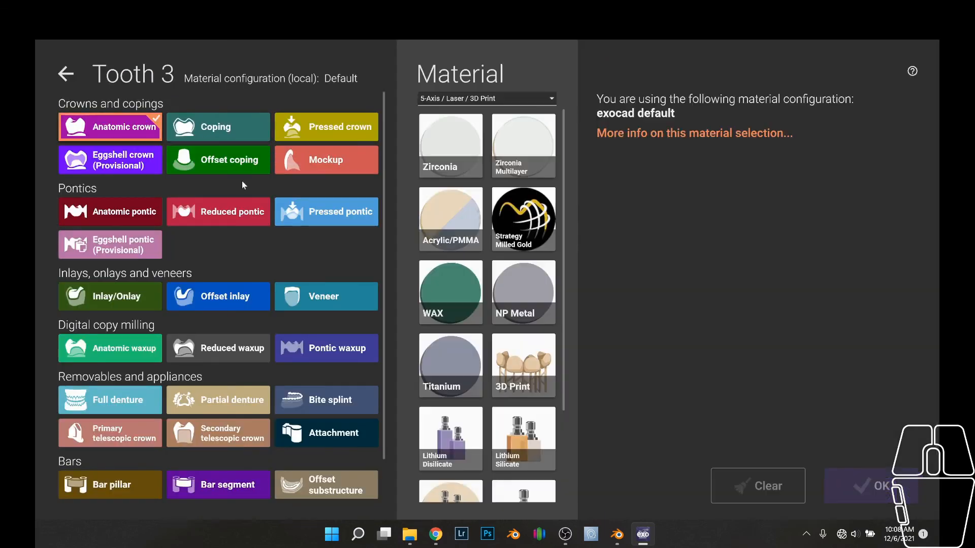
{"action": "left_click", "coordinate": [523, 220]}
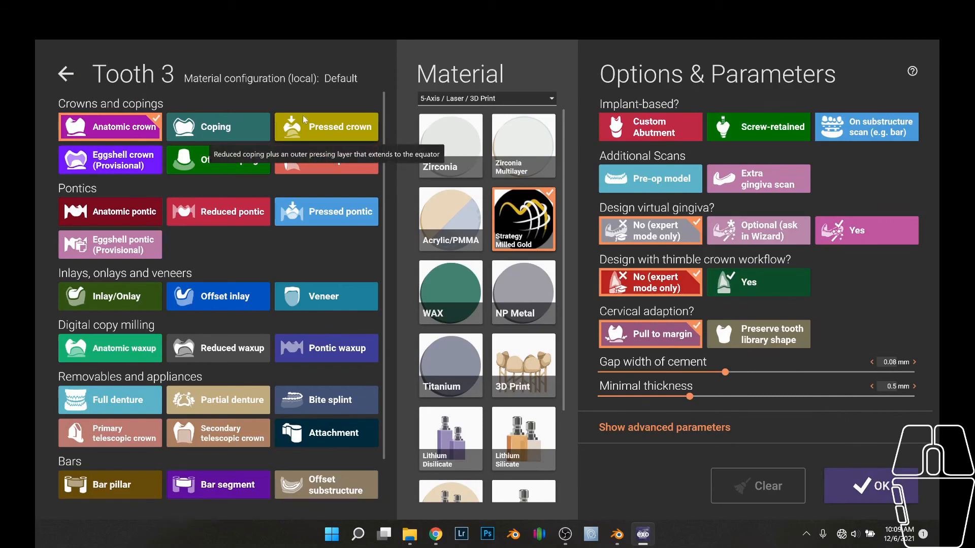
{"action": "key", "text": "F8"}
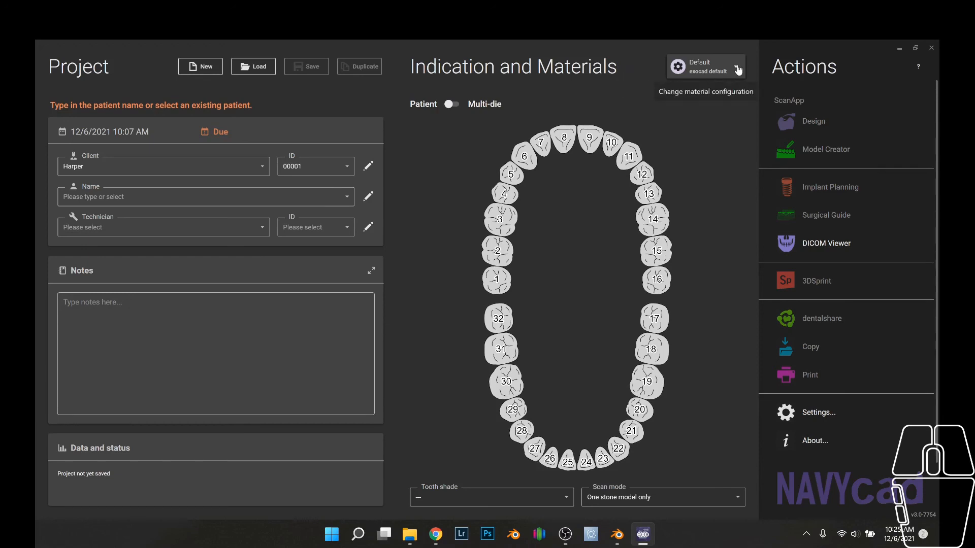
Change the project's material configuration to the local MyExocadConfig
{"action": "left_click", "coordinate": [741, 70]}
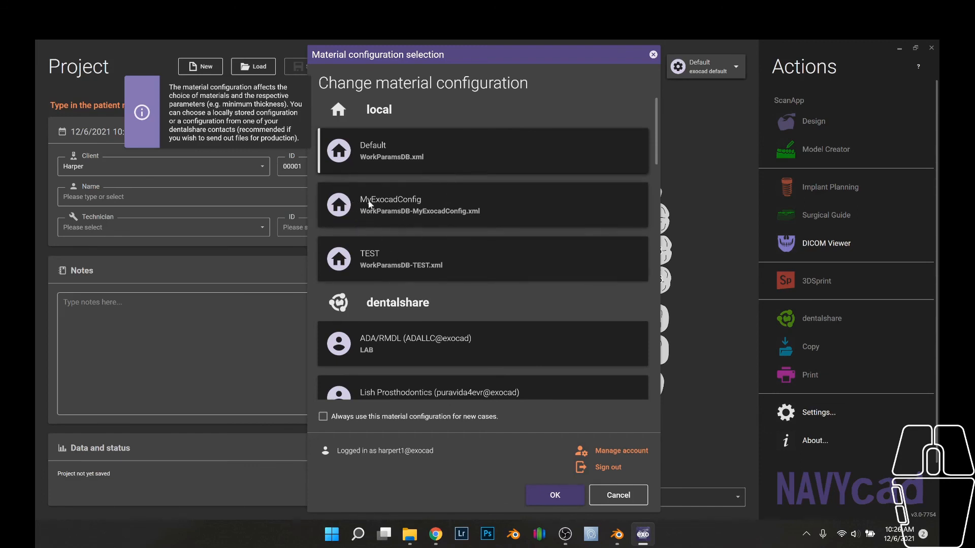
{"action": "left_click", "coordinate": [402, 206]}
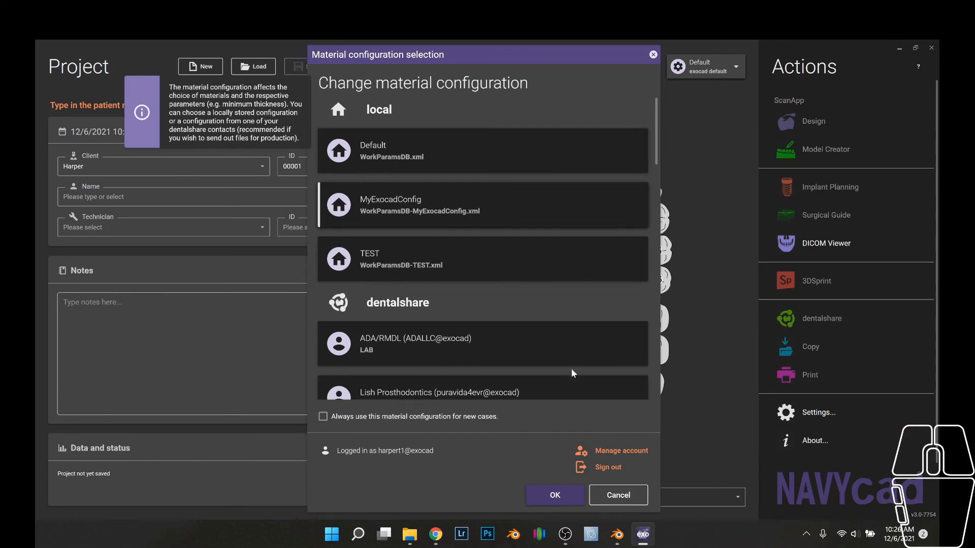
{"action": "left_click", "coordinate": [555, 494]}
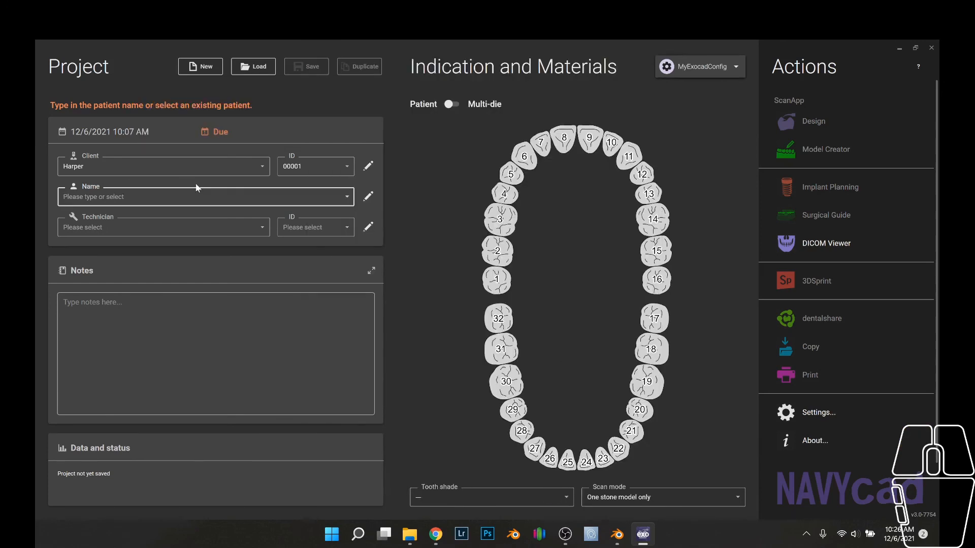